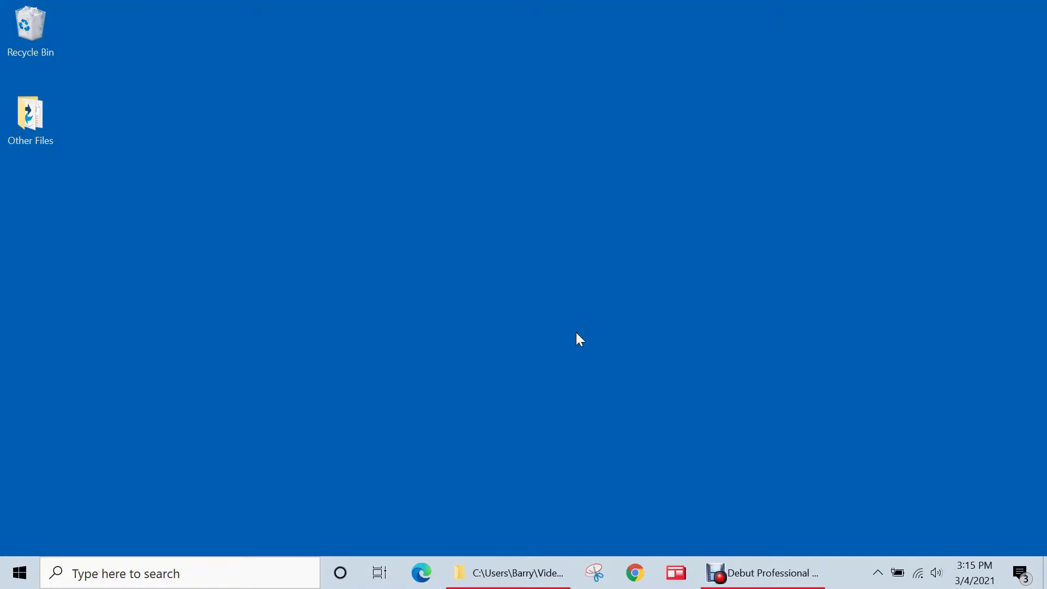
click(461, 362)
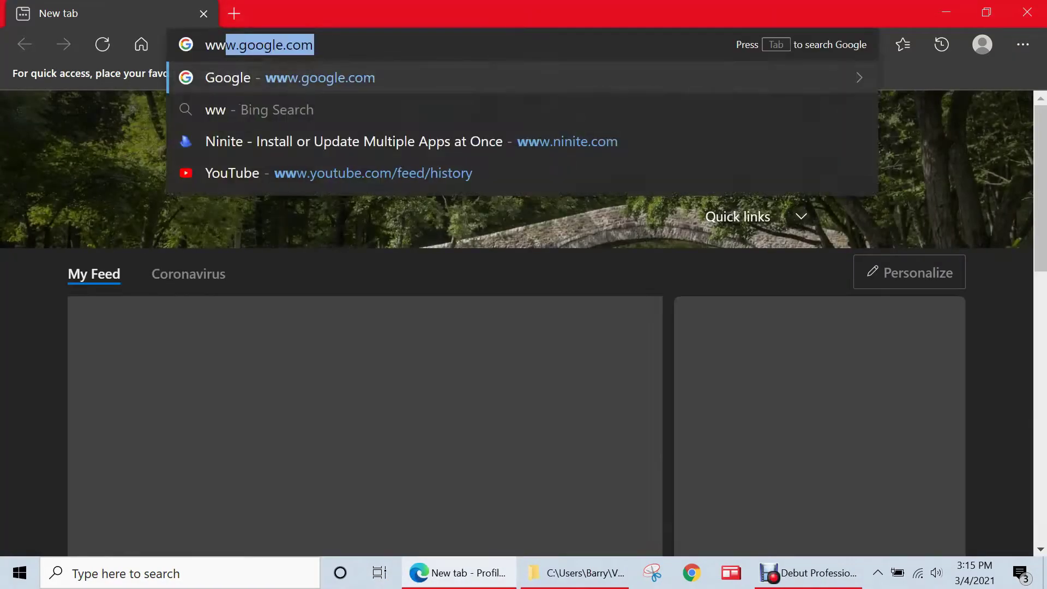
text(ni)
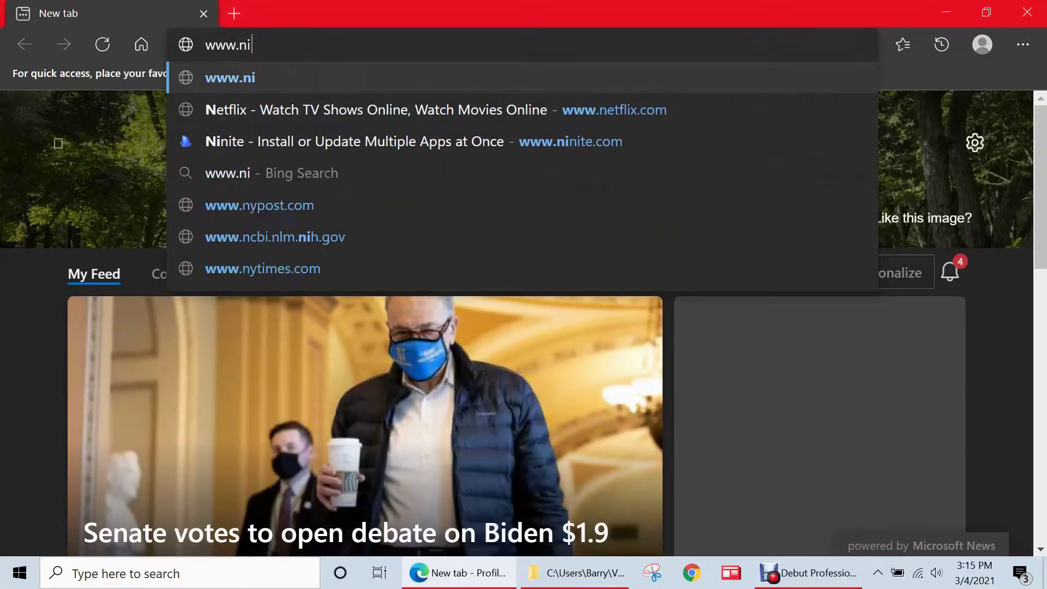
text(nite)
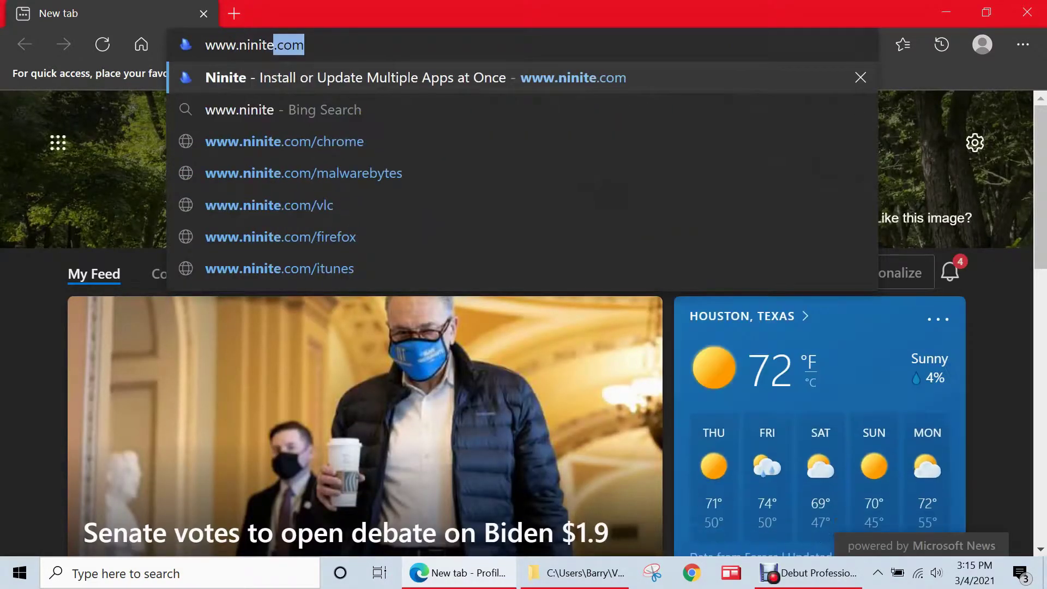
text(.com)
key(Return)
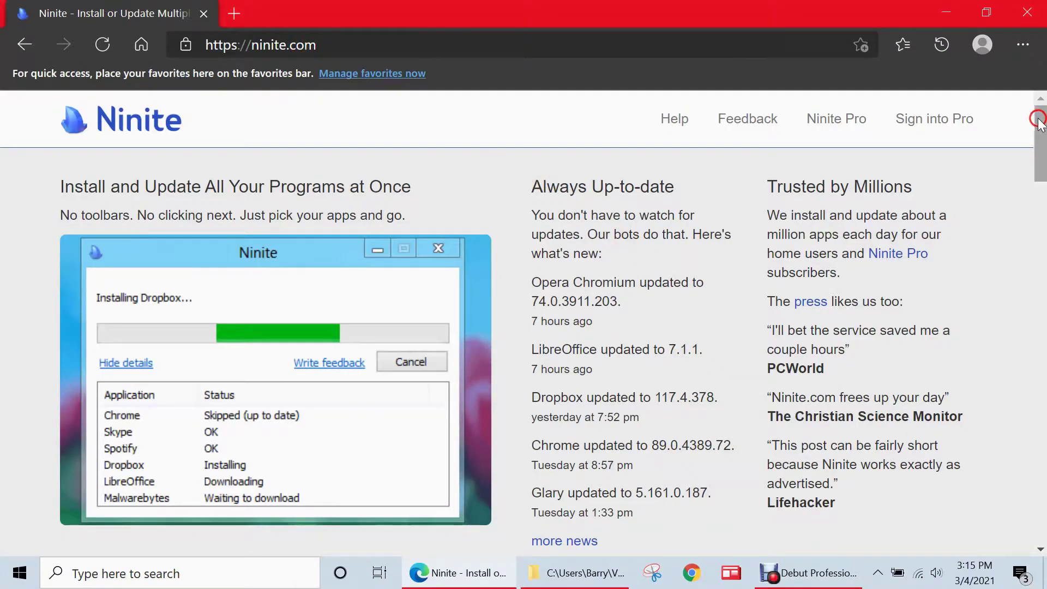
Tick ImgBurn under Utilities and download the custom Ninite installer.
drag(1038, 132, 1037, 201)
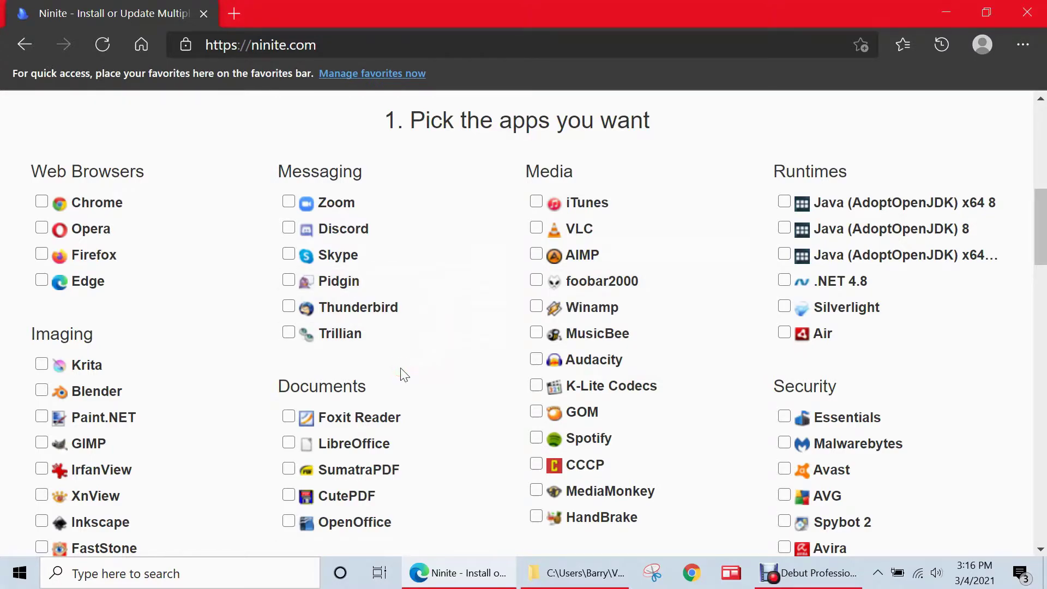
mouse_move(469, 365)
mouse_down()
mouse_move(502, 361)
mouse_move(470, 365)
mouse_move(467, 356)
mouse_up()
drag(1040, 212, 1041, 292)
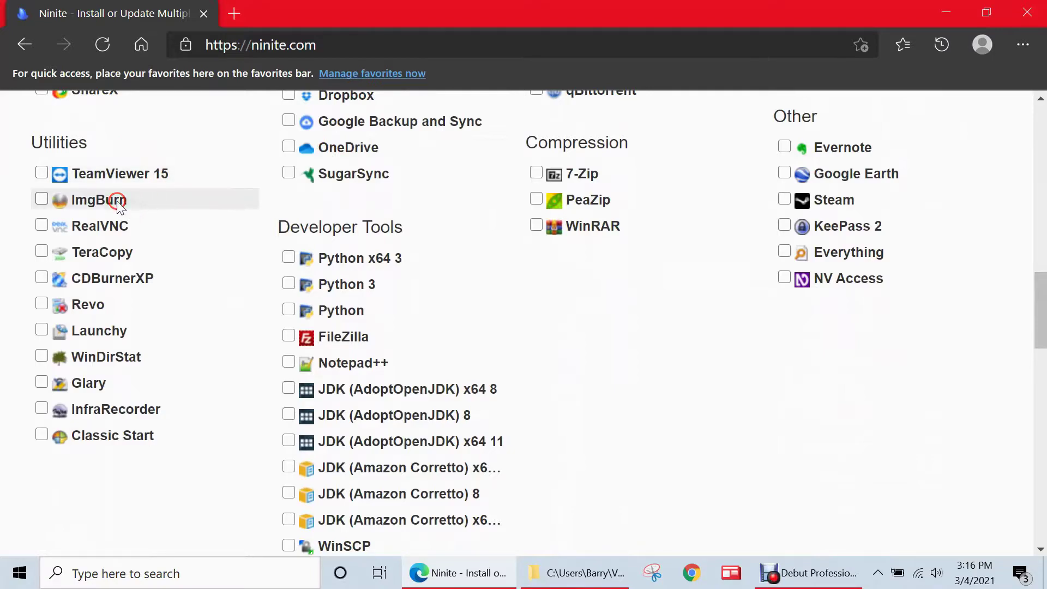
click(39, 199)
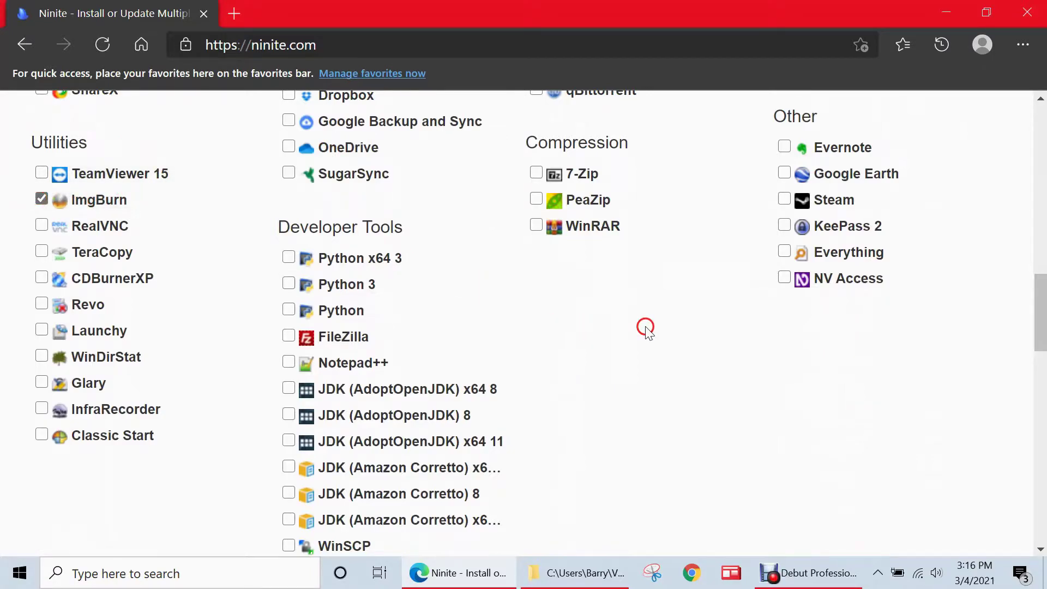
scroll(645, 328, down, 7)
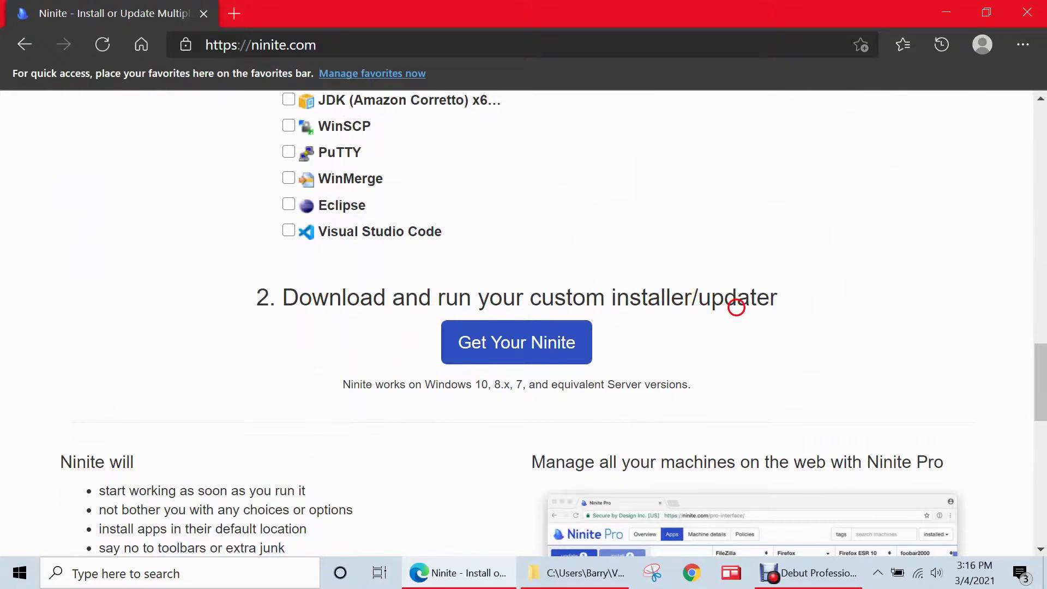
click(507, 352)
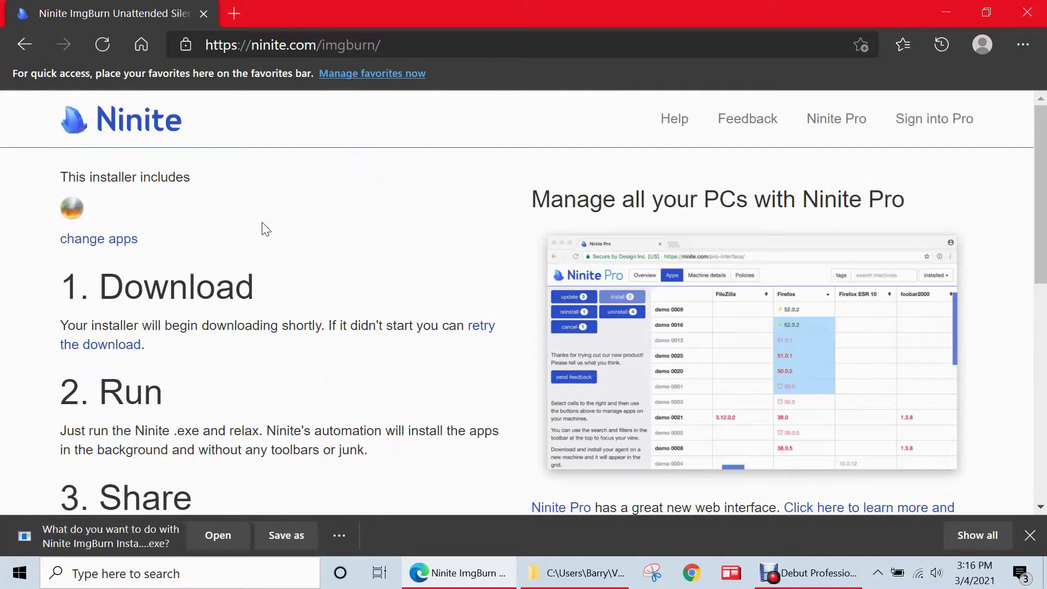
Run and keep the downloaded Ninite installer, close it once ImgBurn installs, and minimize Edge.
click(227, 538)
click(279, 436)
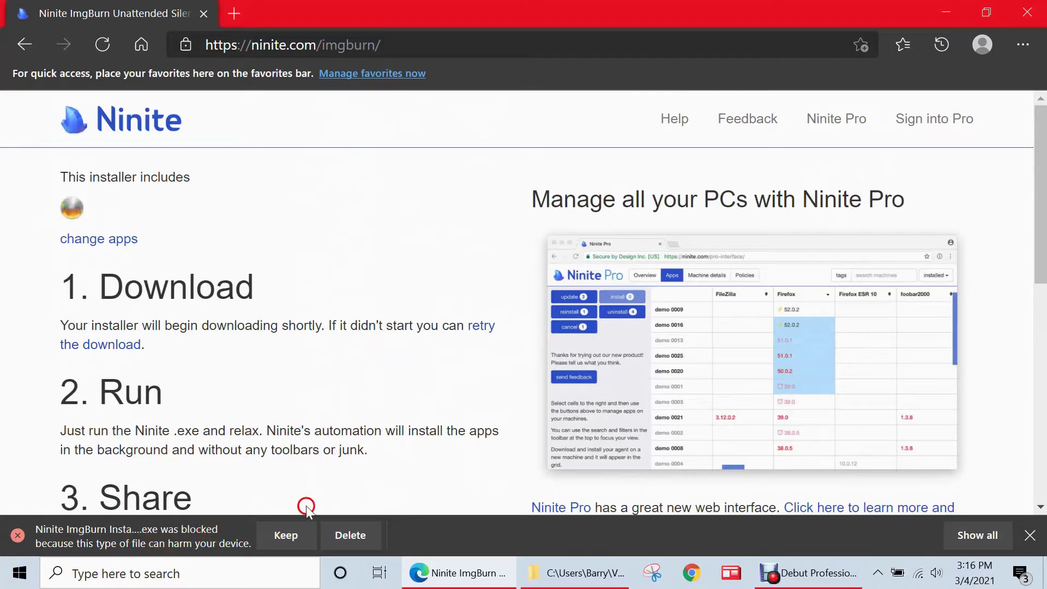
click(290, 538)
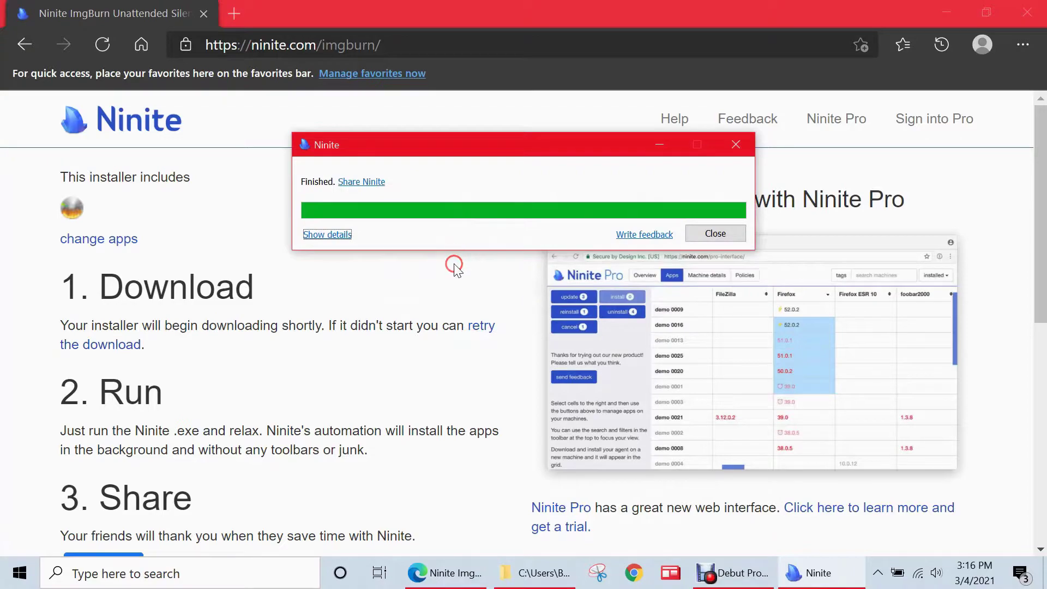
click(715, 234)
click(941, 9)
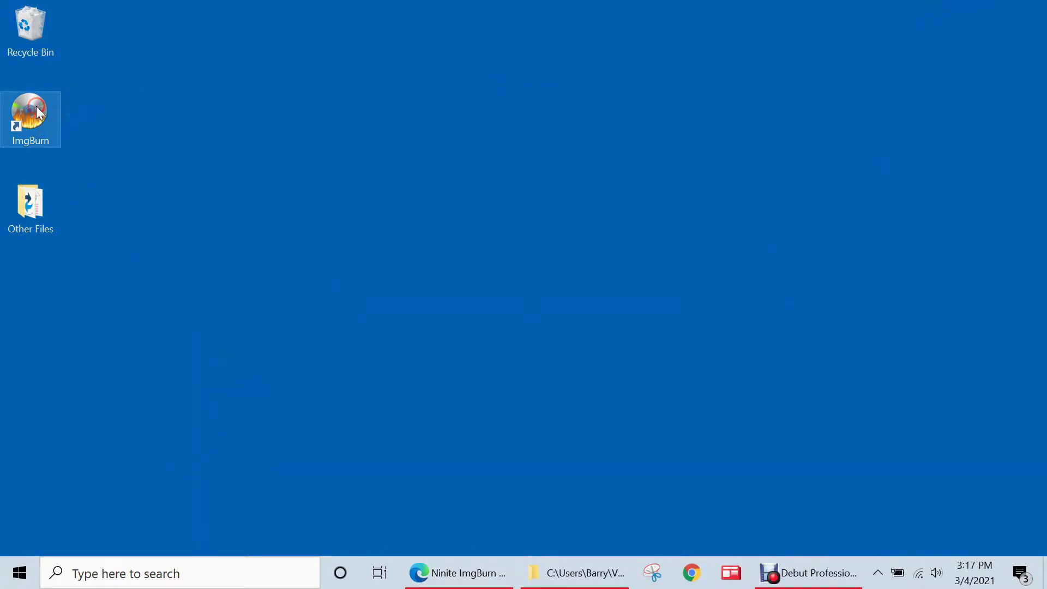
Launch ImgBurn from the desktop and choose Create image file from files/folders.
click(91, 107)
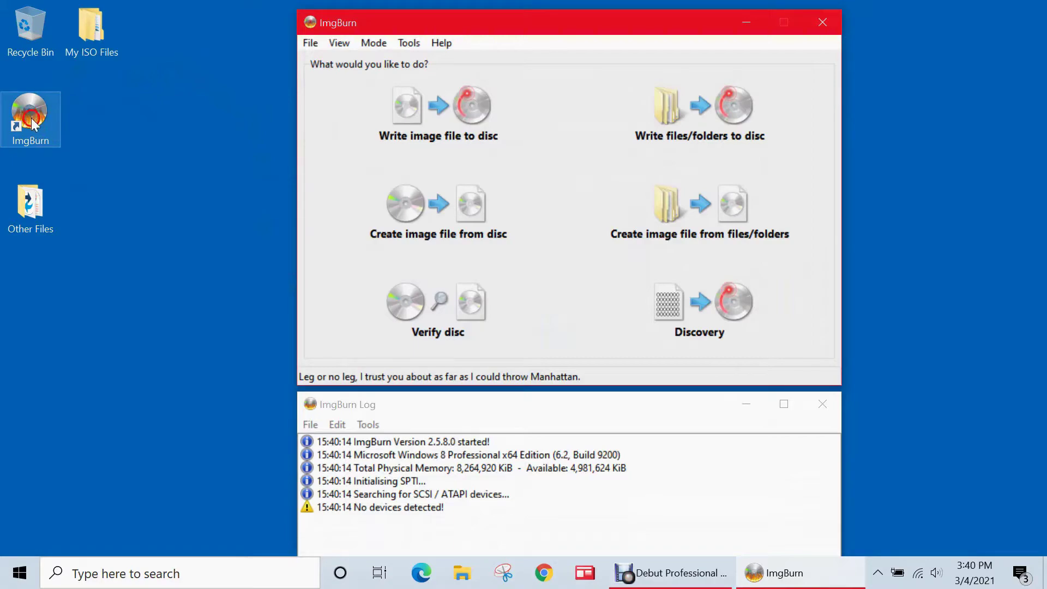
click(662, 11)
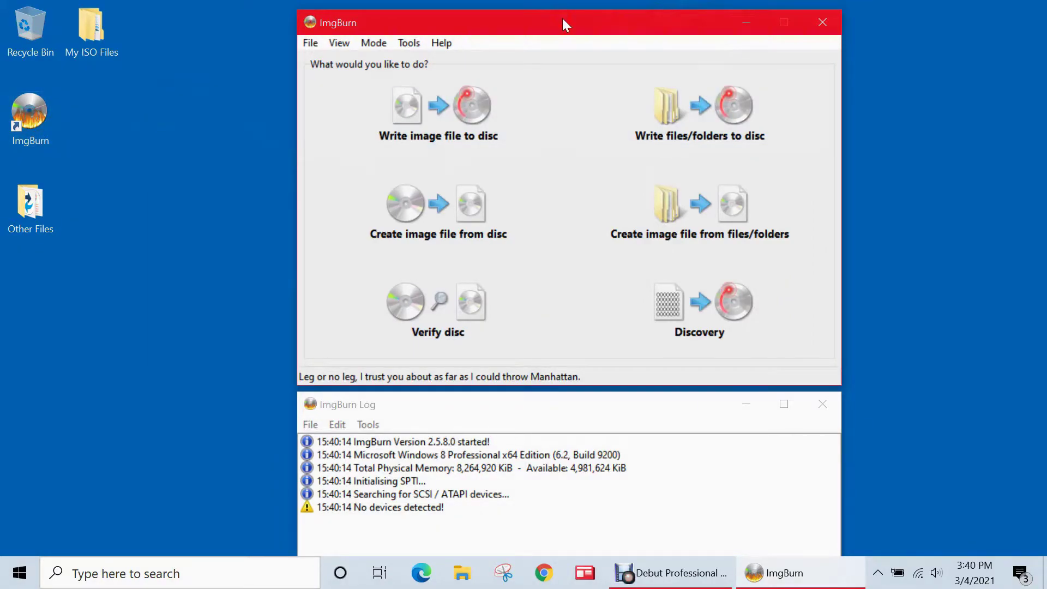
click(665, 246)
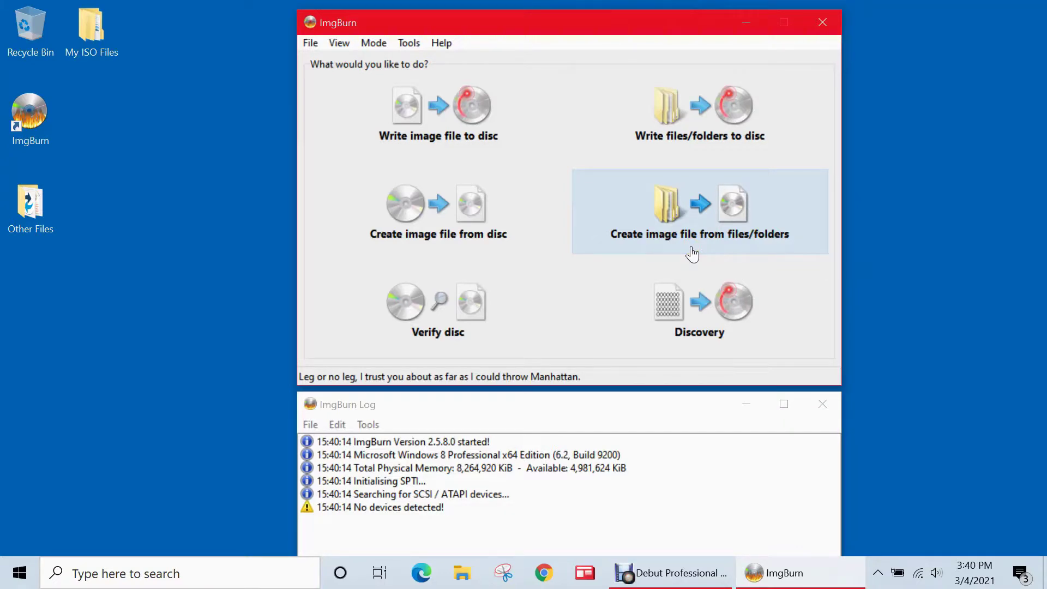
click(694, 252)
click(690, 201)
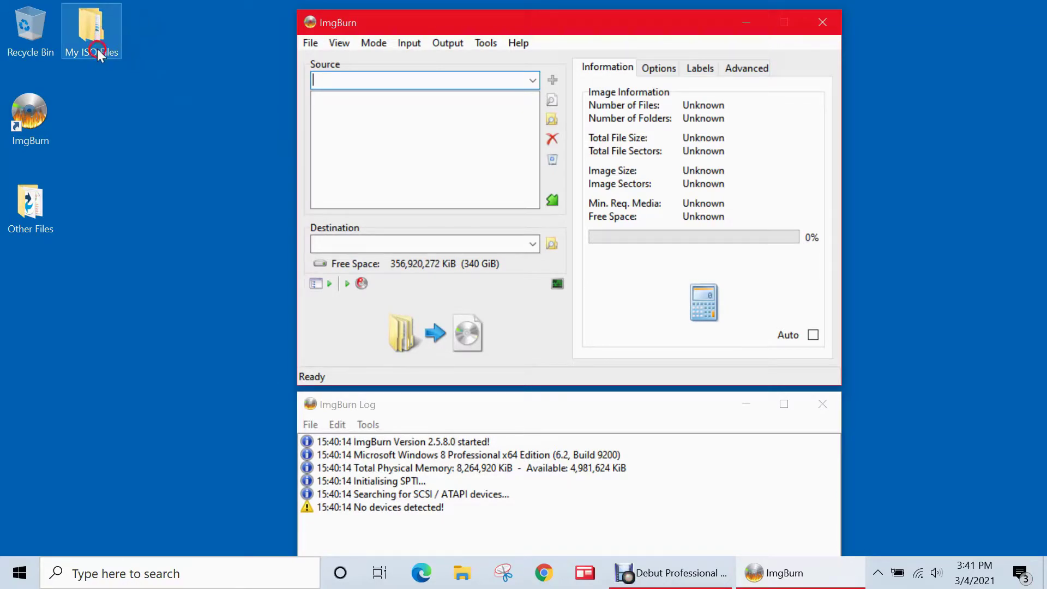
double_click(93, 30)
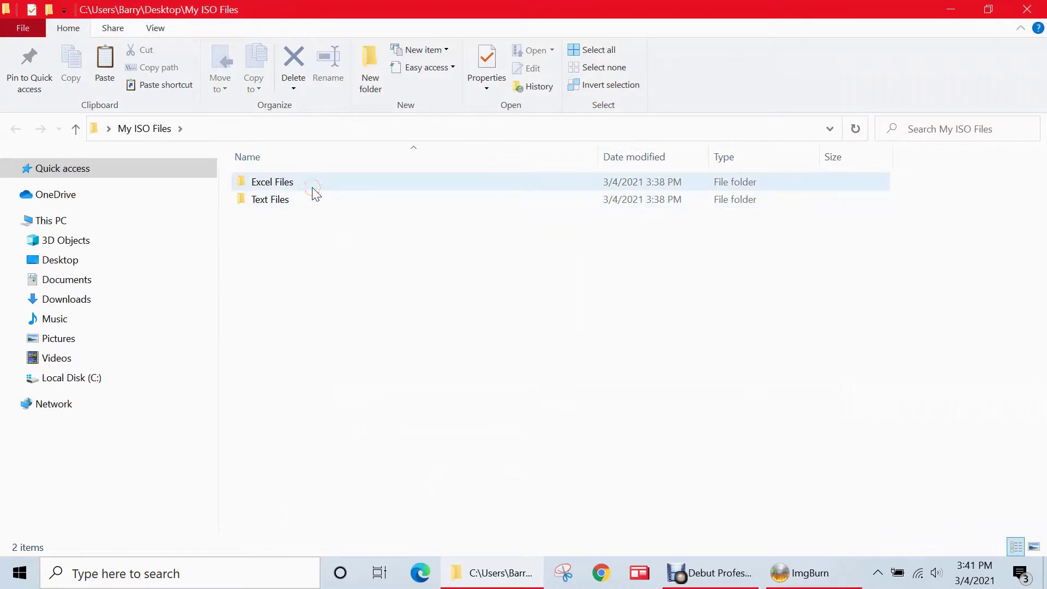
double_click(286, 201)
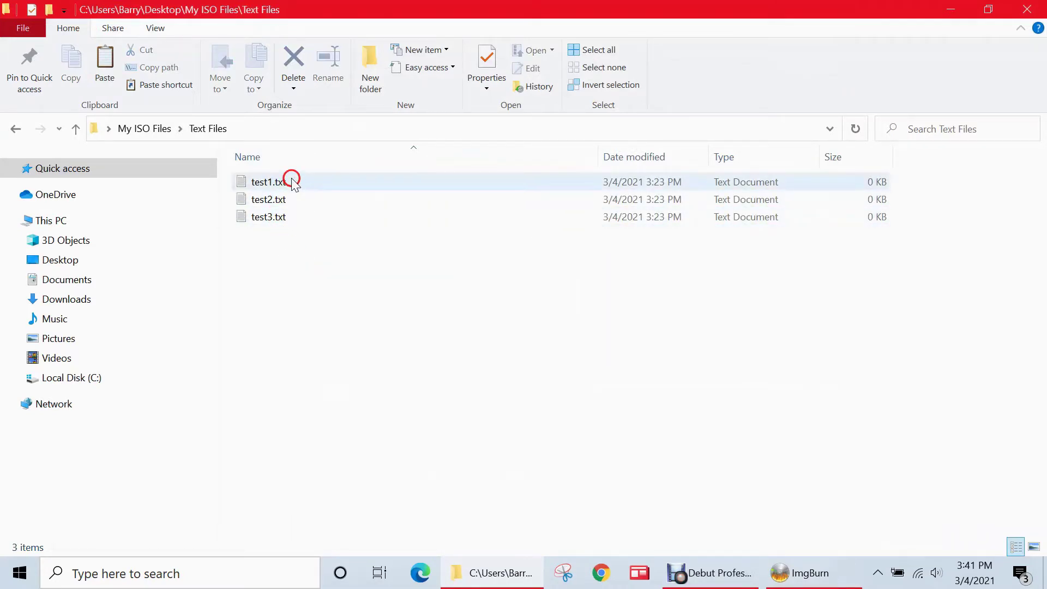
click(16, 128)
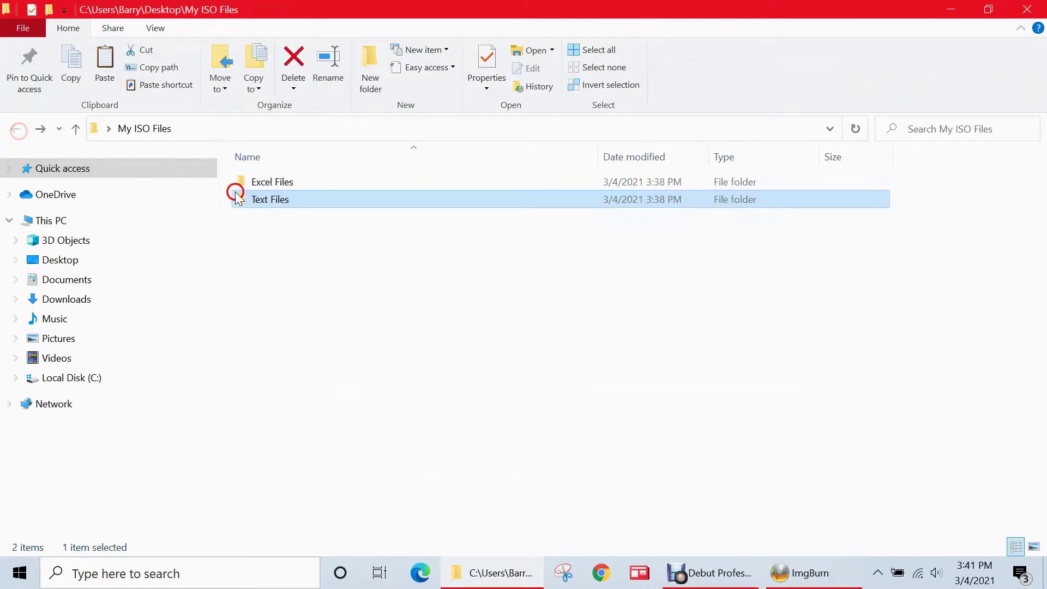
double_click(278, 182)
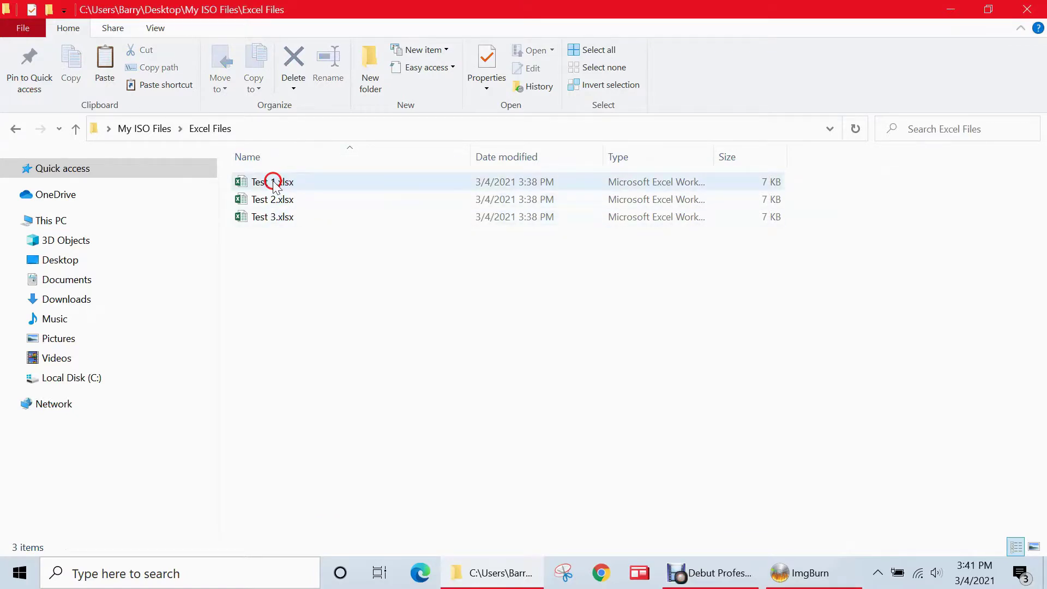
click(1030, 9)
click(91, 29)
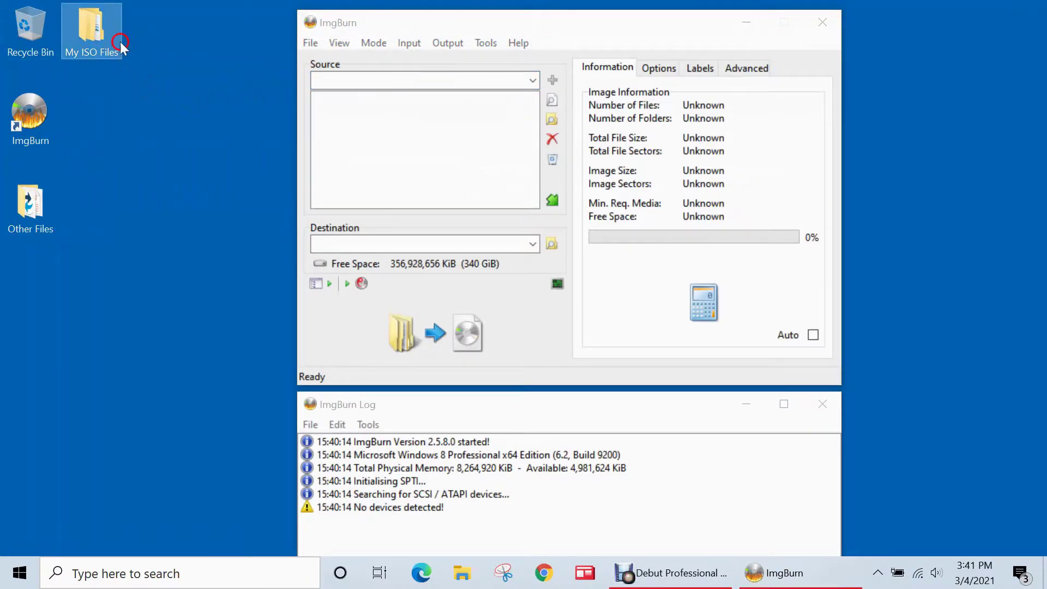
Add the My ISO Files folder as source and save the destination as Desktop\mycustomiso.iso.
drag(172, 56, 425, 117)
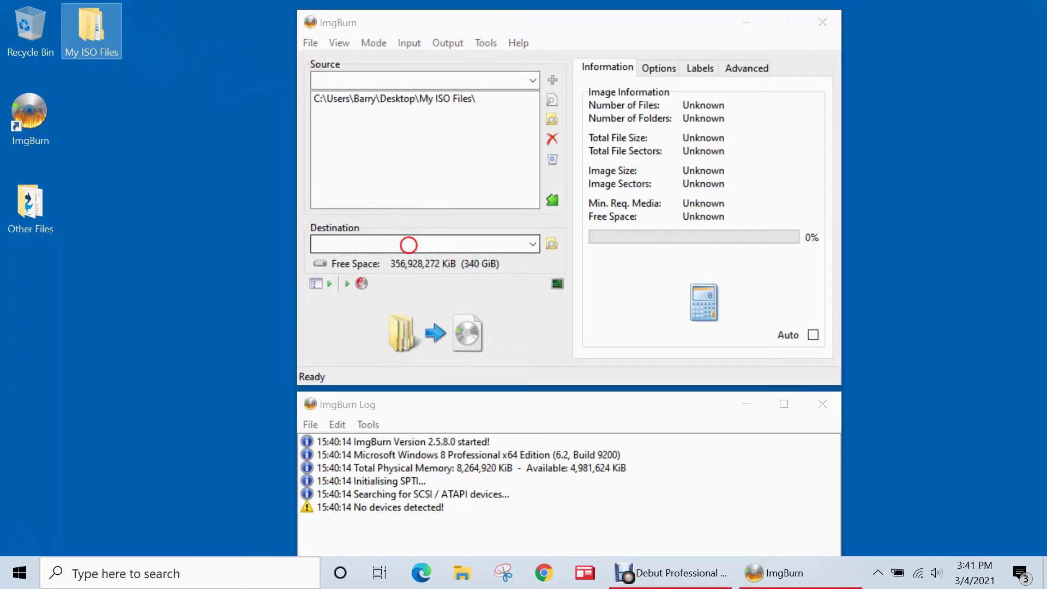
click(551, 242)
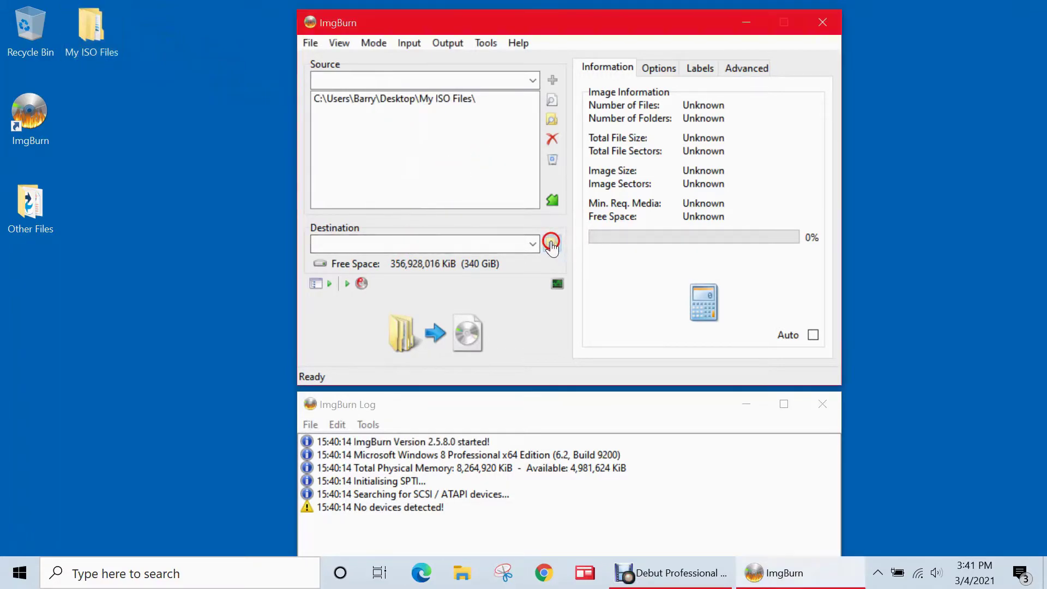
click(363, 192)
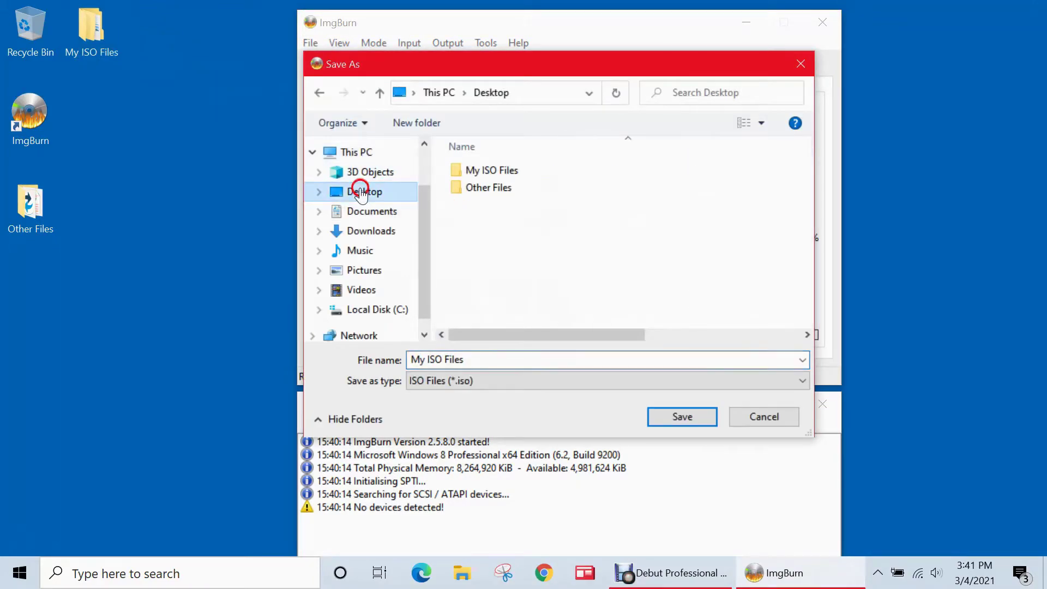
click(484, 361)
double_click(484, 358)
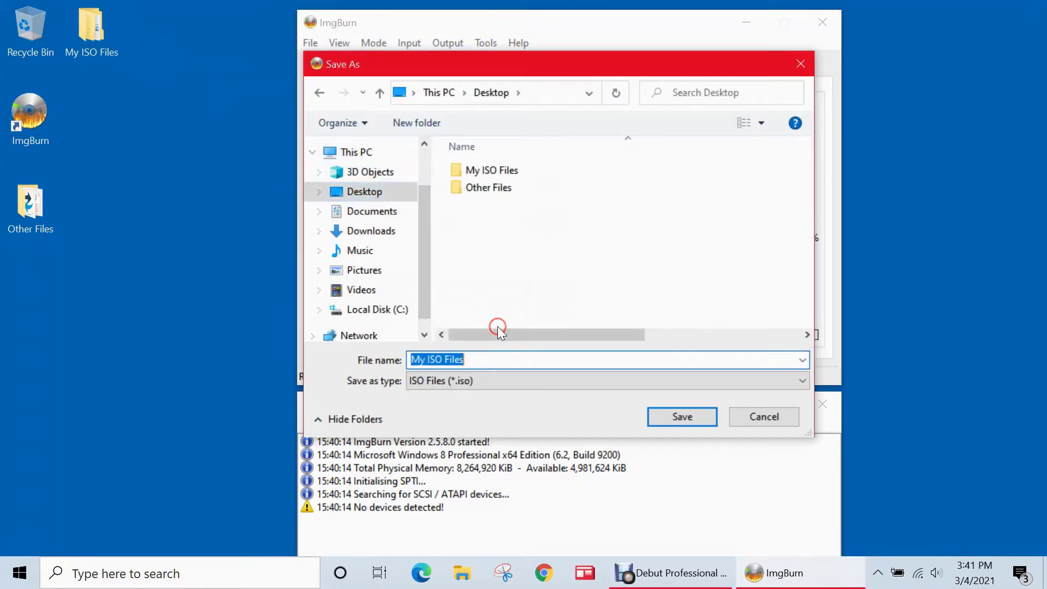
text(my)
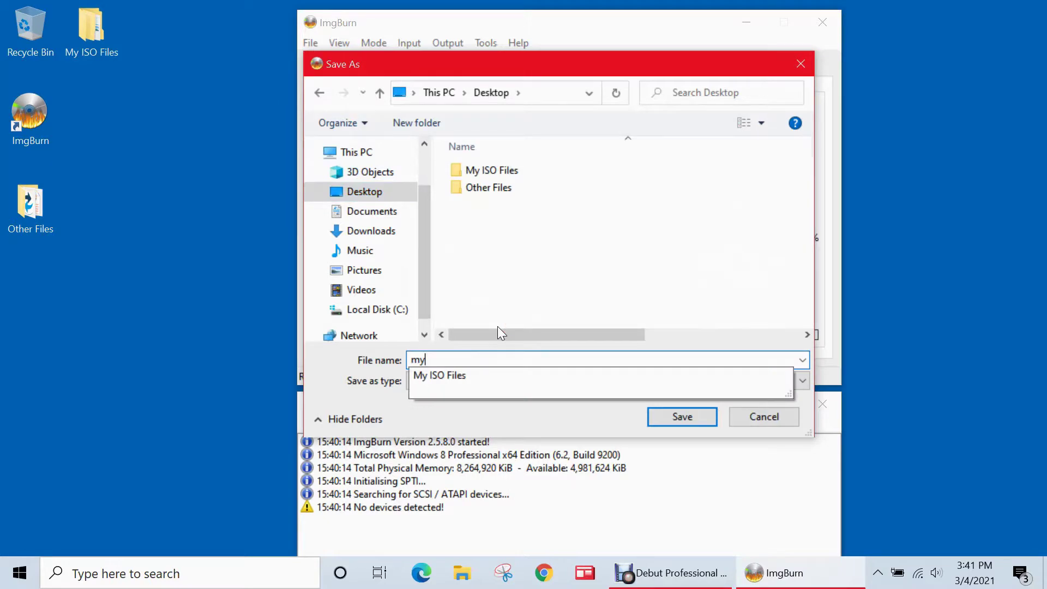
text(custo)
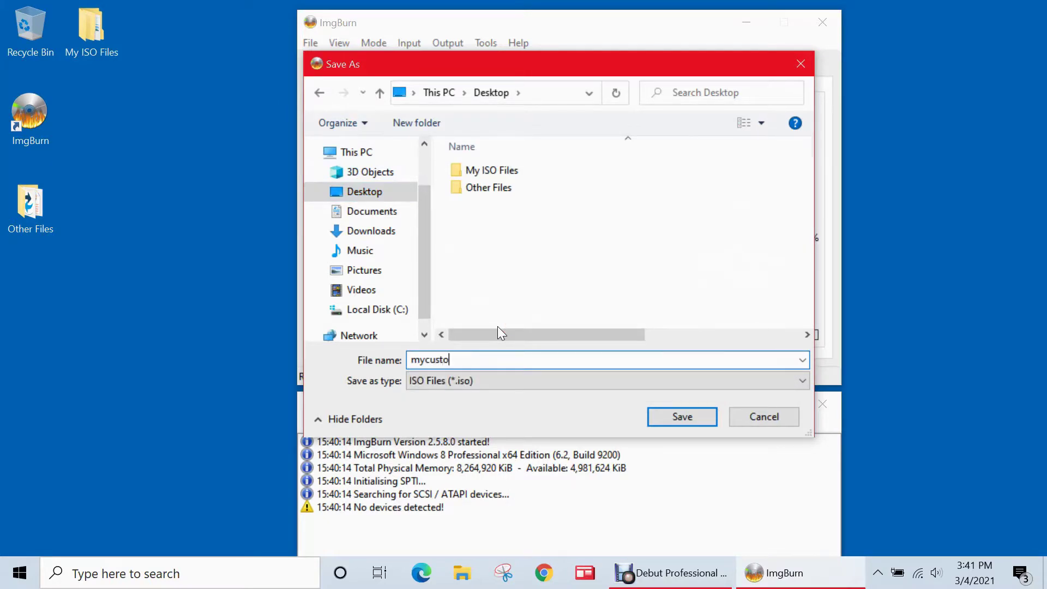
text(miso)
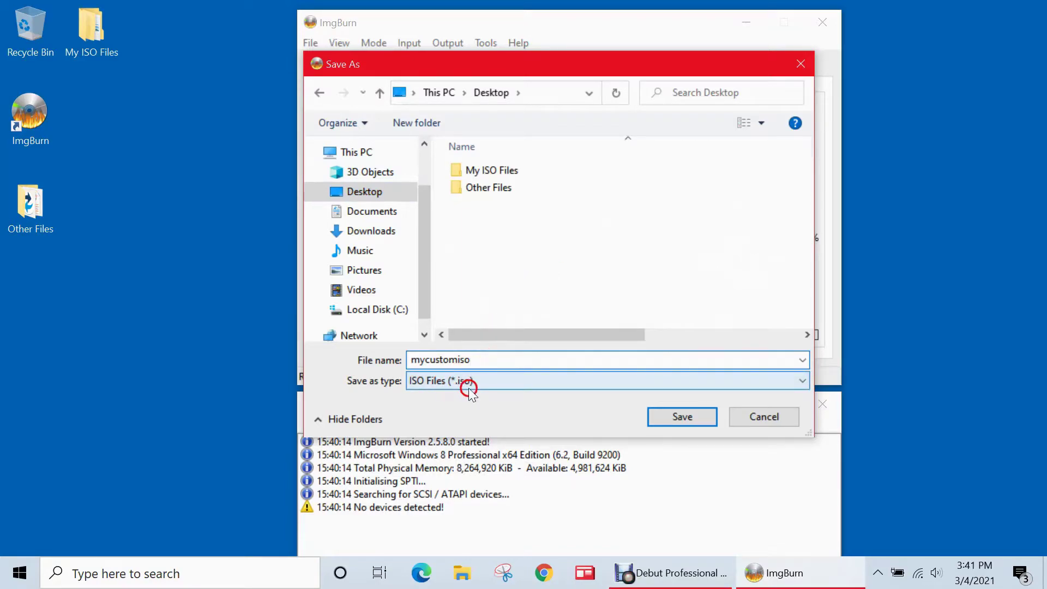
click(703, 416)
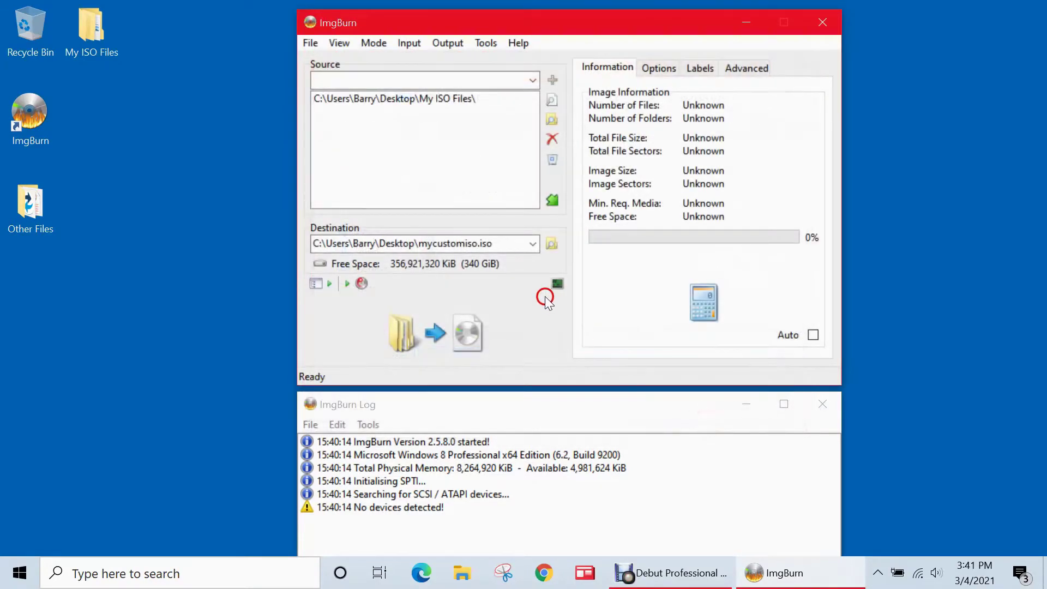
Build mycustomiso.iso from the folder's contents, accepting the My ISO Files volume label and summary.
click(443, 338)
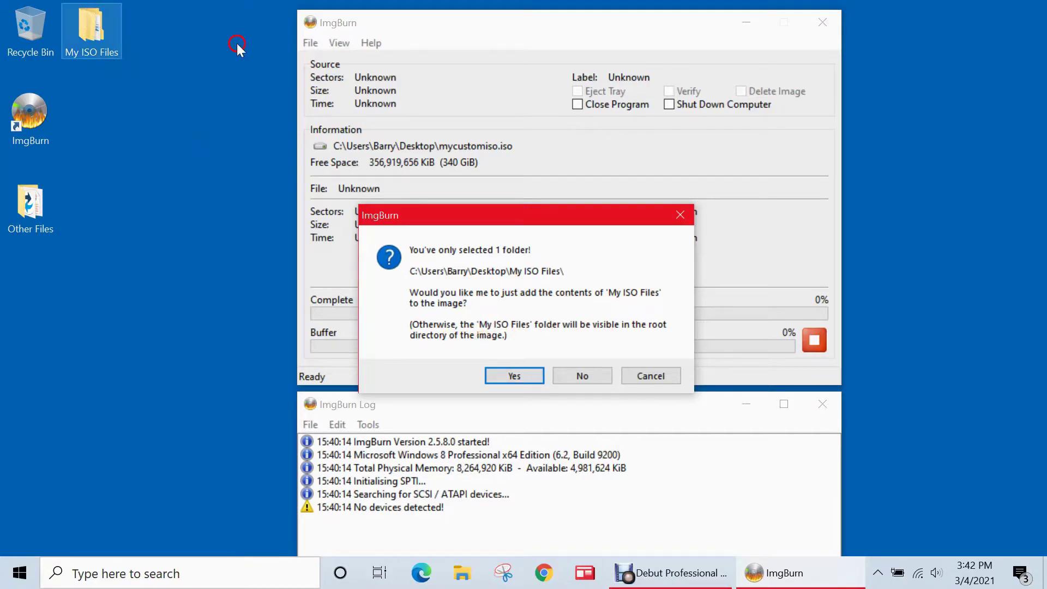
click(515, 376)
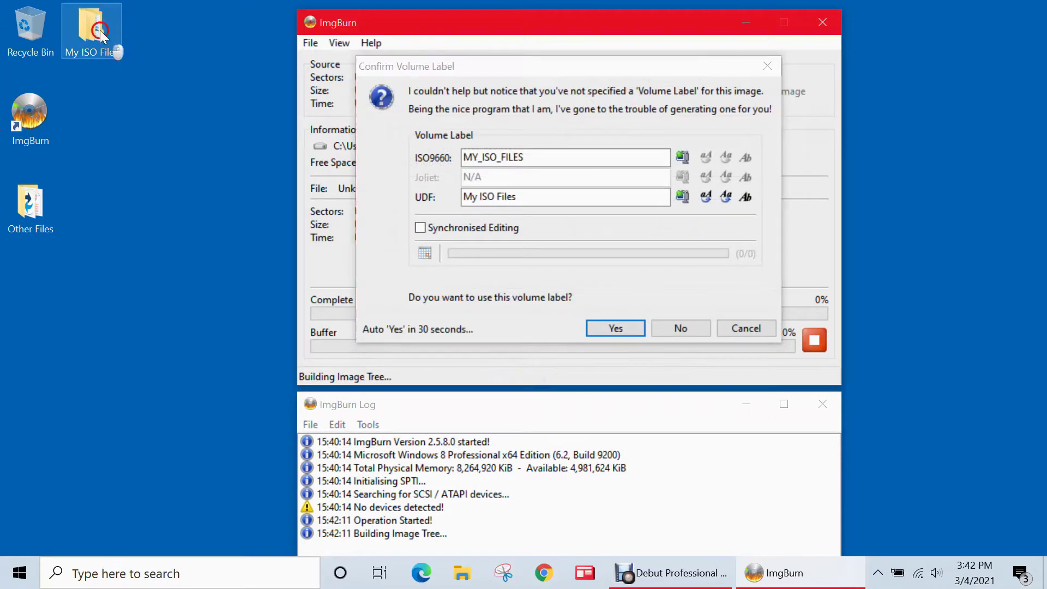
double_click(101, 36)
key(alt+F4)
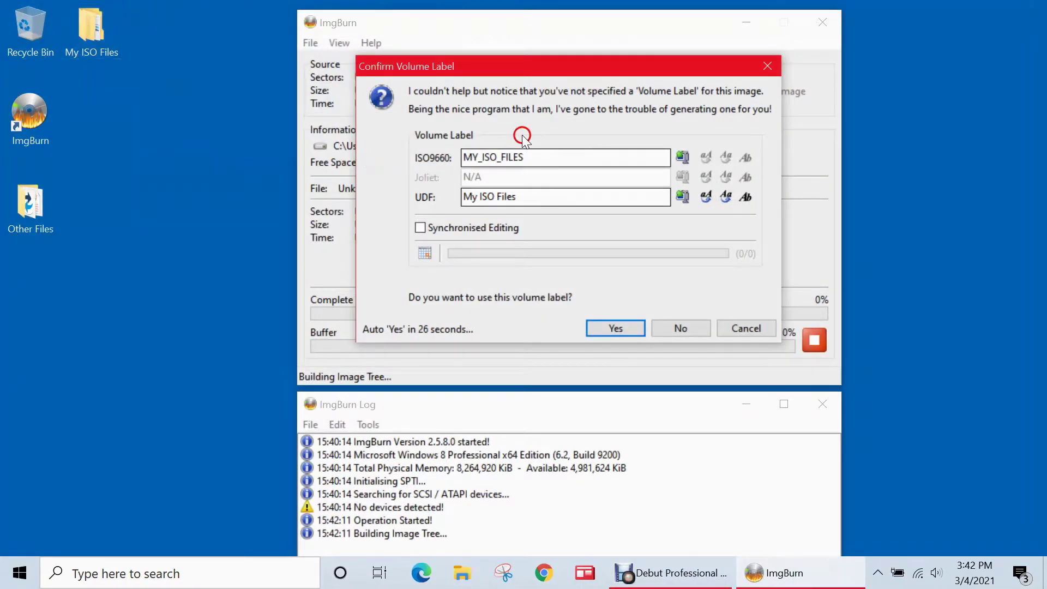
click(602, 329)
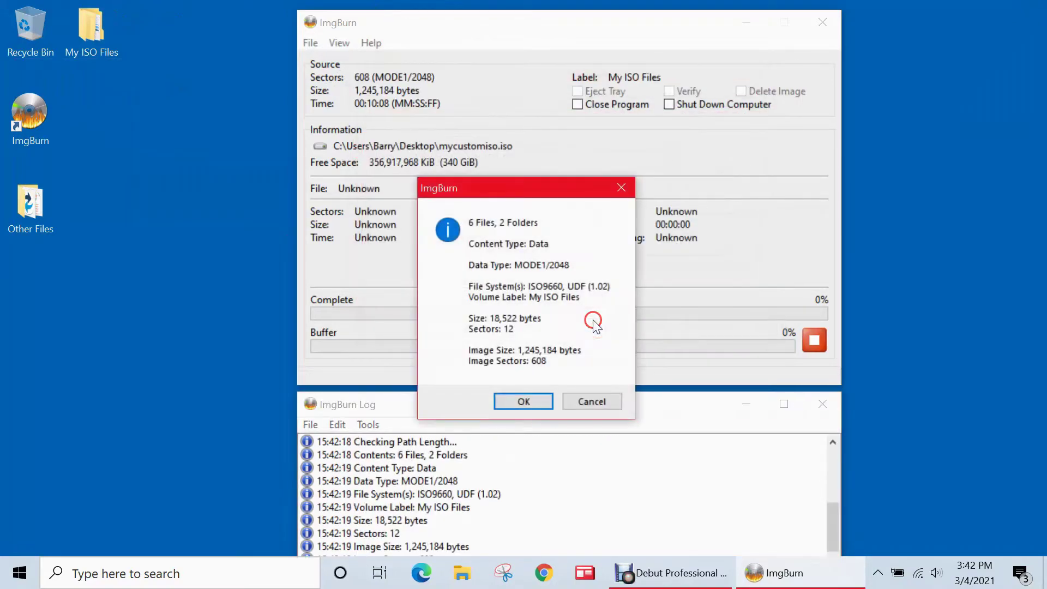
click(530, 401)
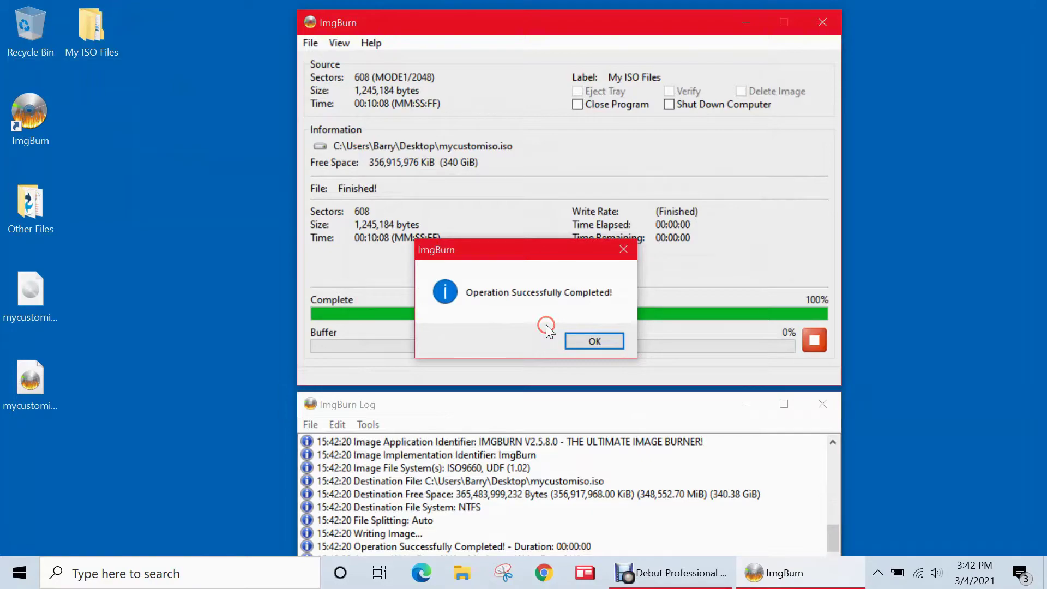
click(607, 339)
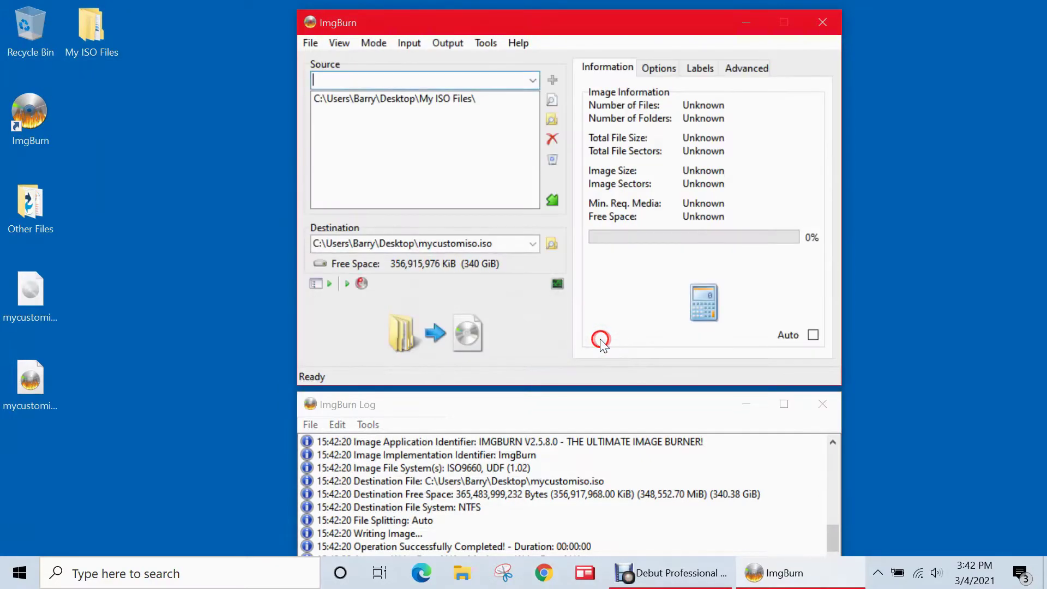
Close ImgBurn, delete mycustomiso.mds, and mount mycustomiso.iso from the Desktop.
click(31, 284)
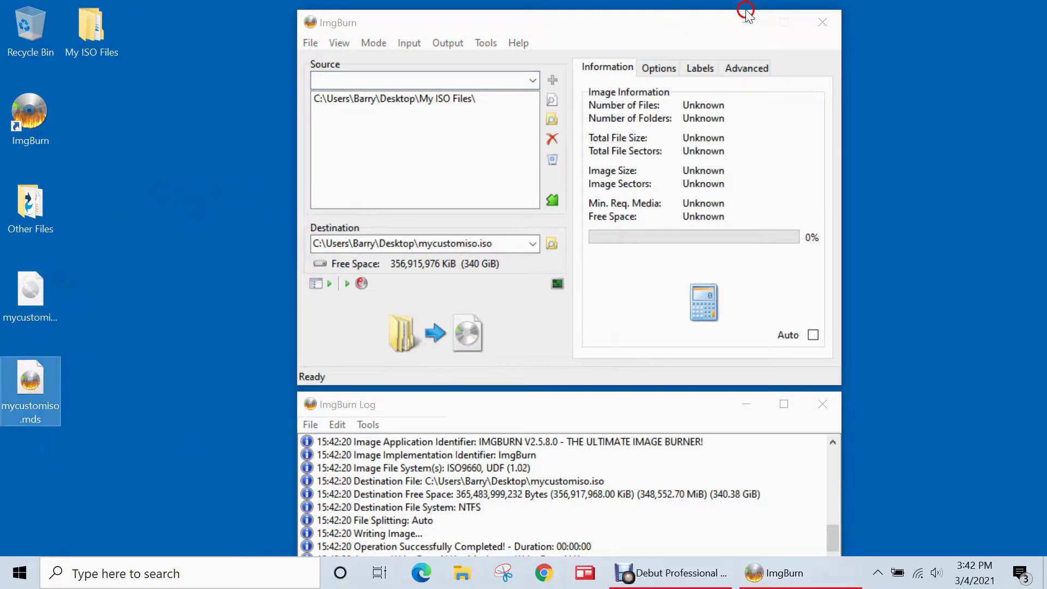
click(821, 23)
click(50, 378)
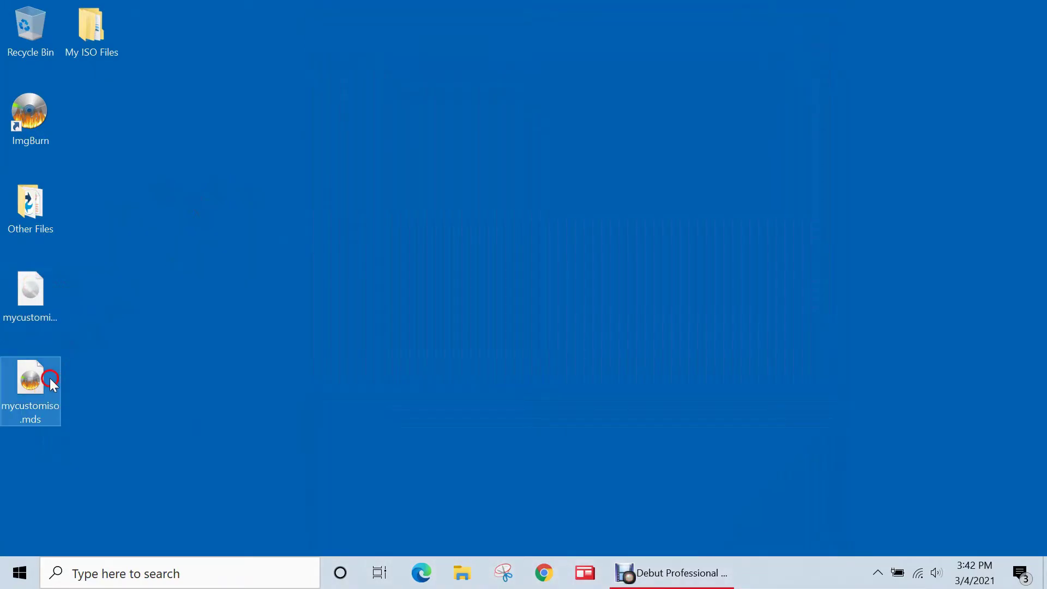
key(Delete)
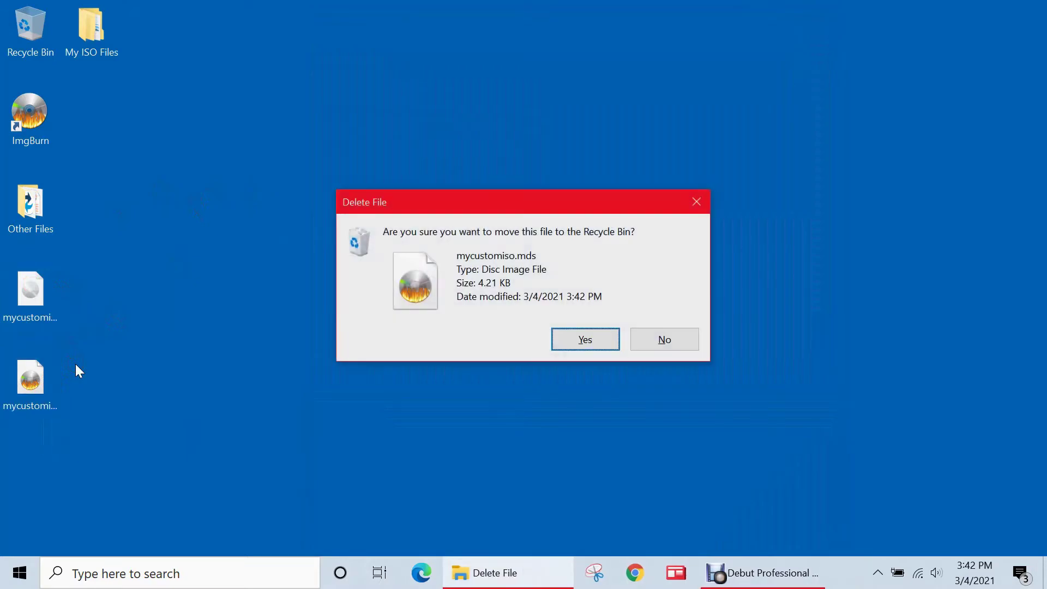
key(Return)
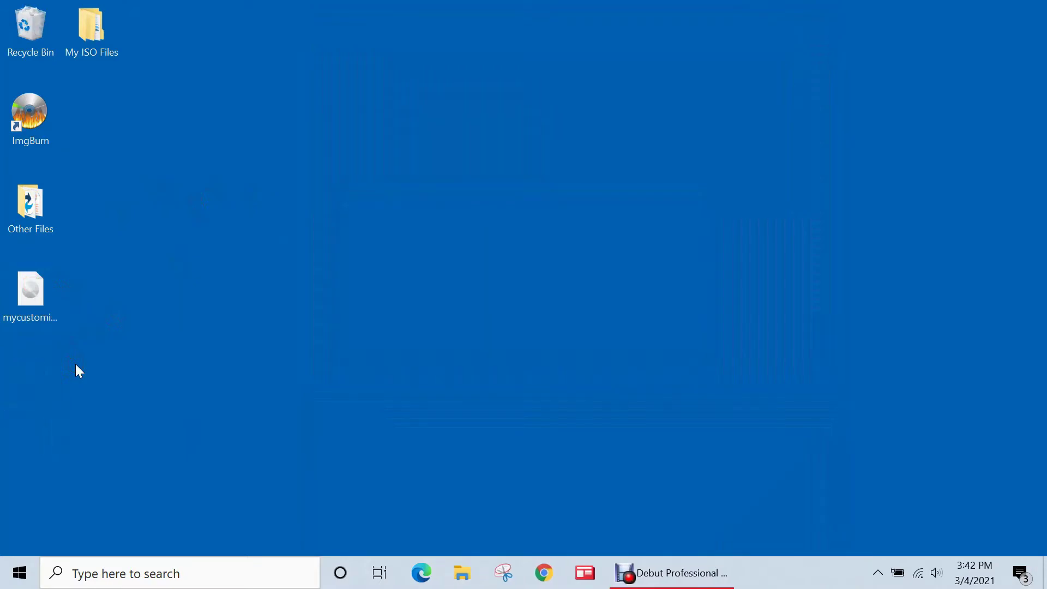
click(29, 299)
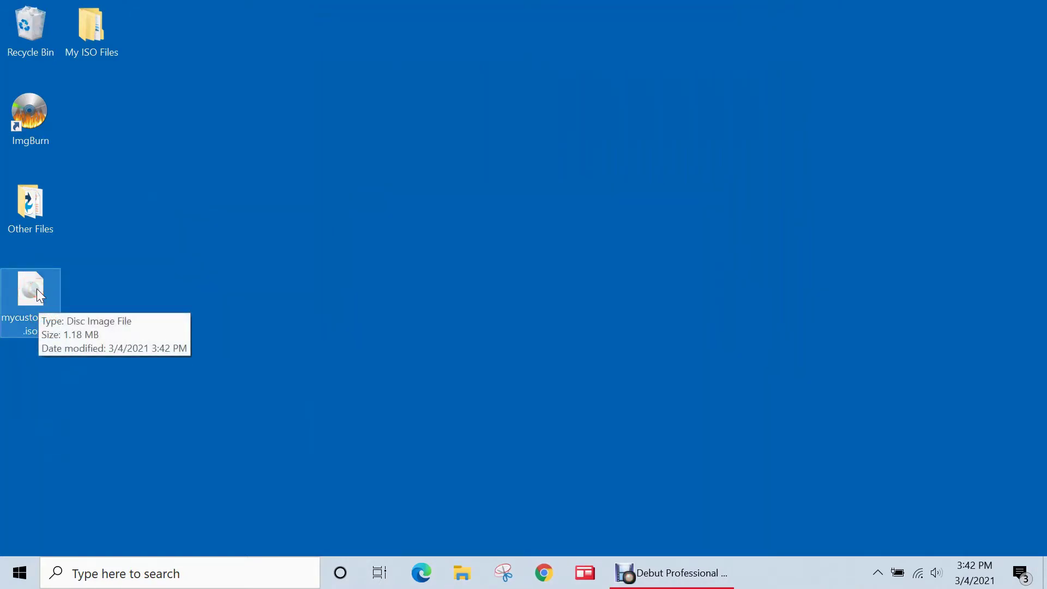
double_click(37, 289)
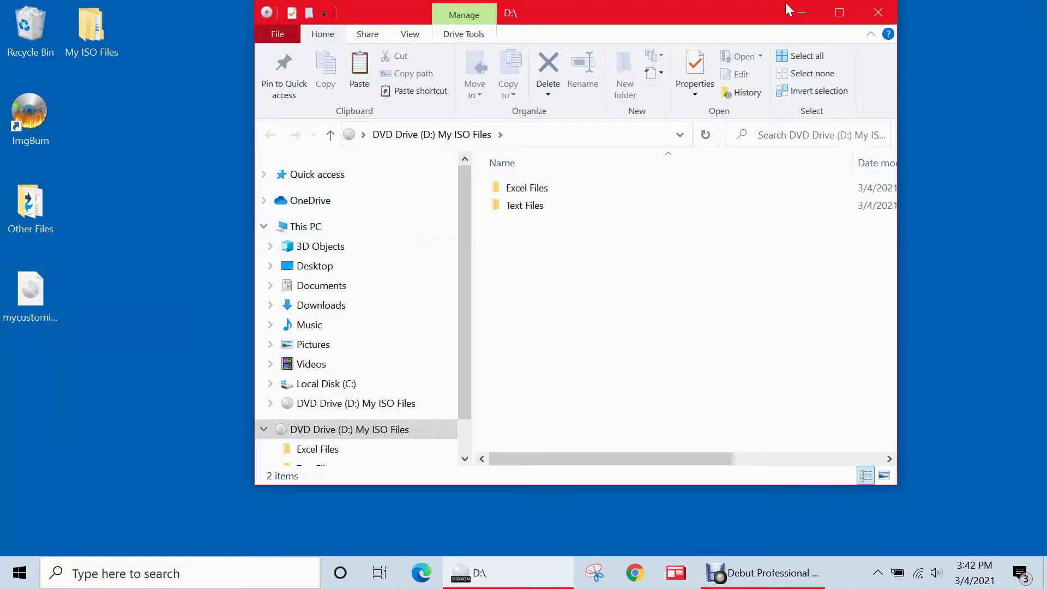
Maximize File Explorer and open the mounted DVD Drive (D:) from This PC.
click(843, 13)
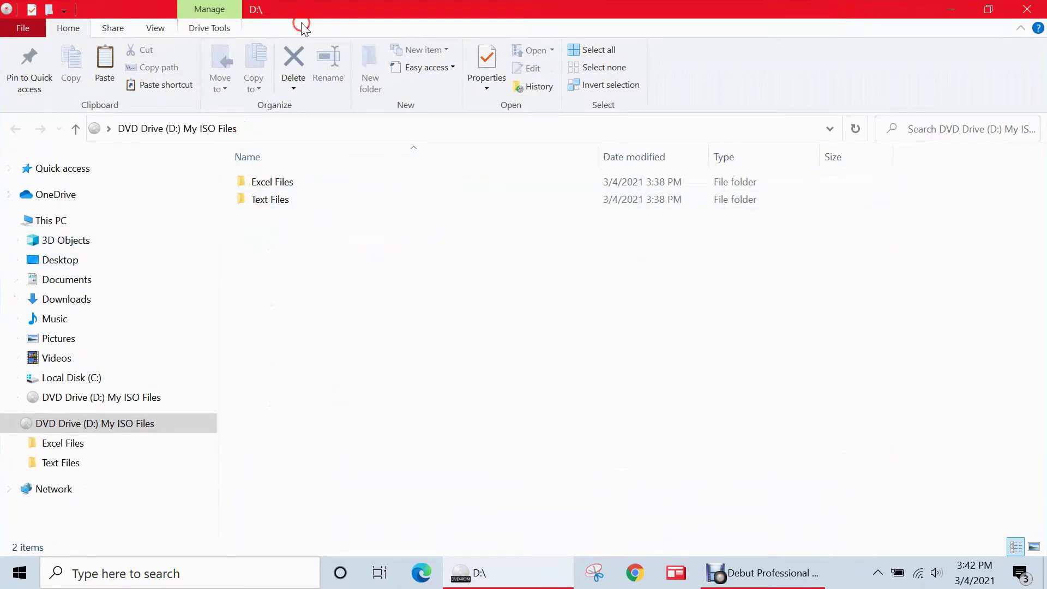
click(58, 220)
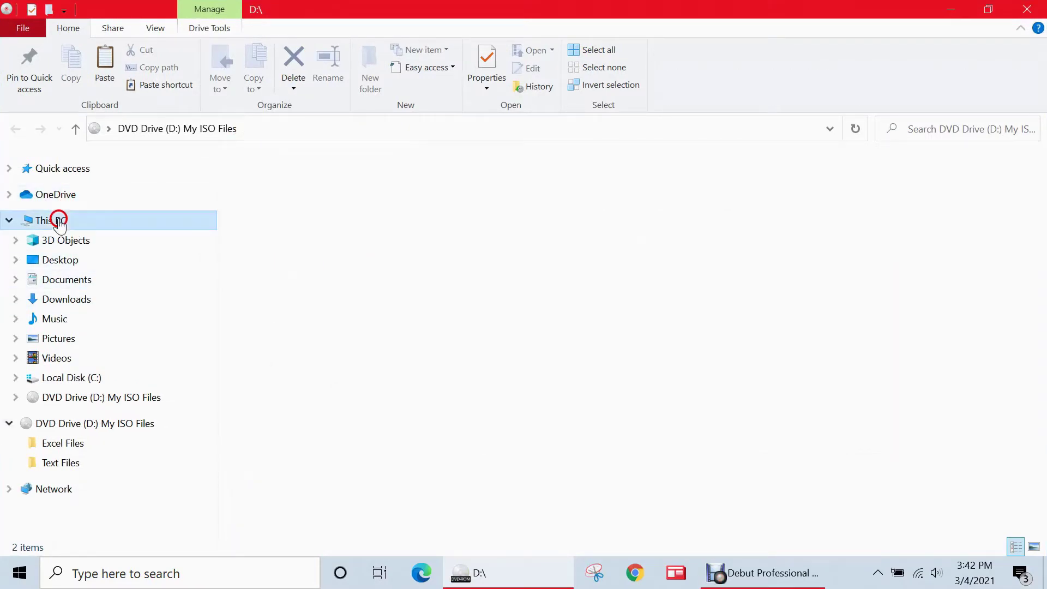
click(460, 434)
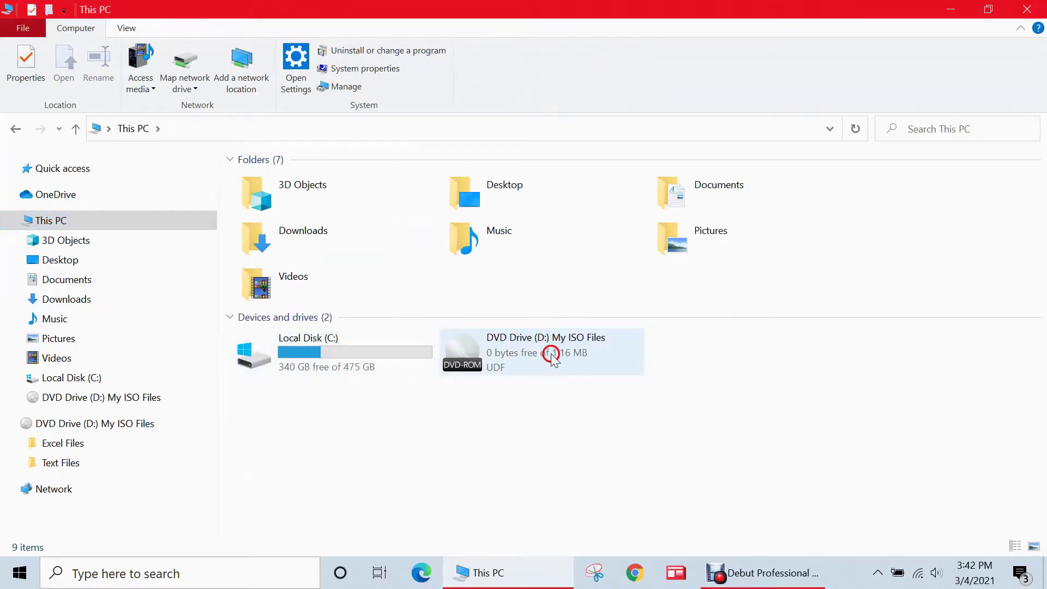
mouse_move(502, 340)
click(527, 354)
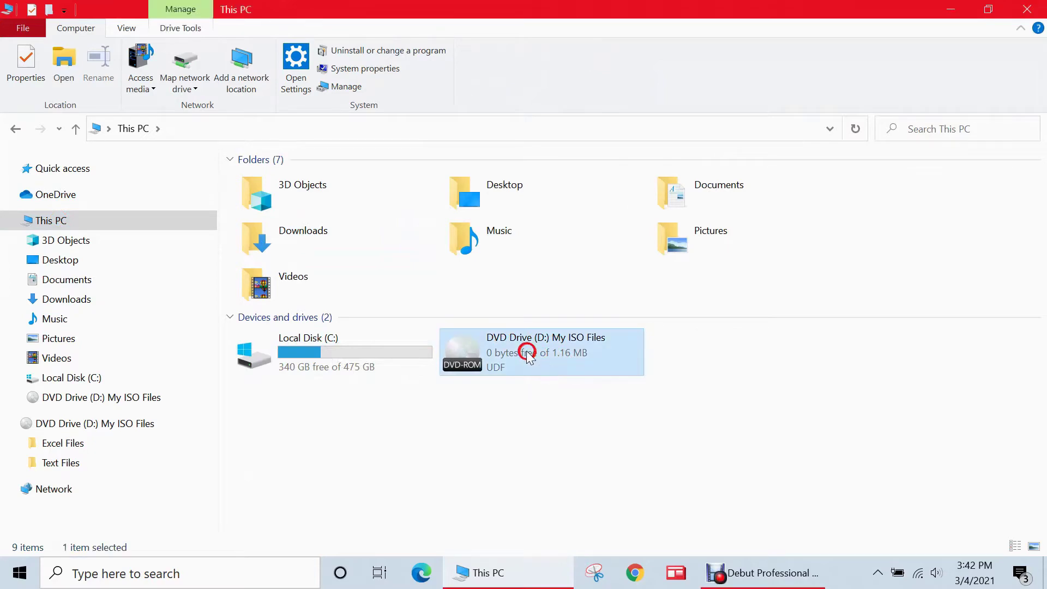
double_click(511, 363)
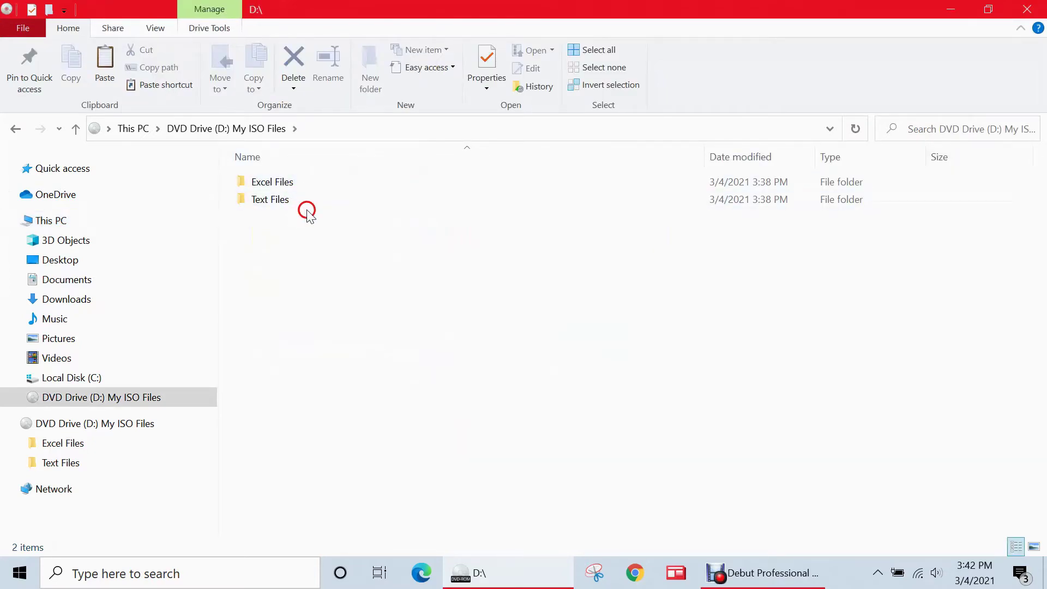
Inspect the Text Files and Excel Files folders on the disc, then close the window.
double_click(282, 200)
click(17, 129)
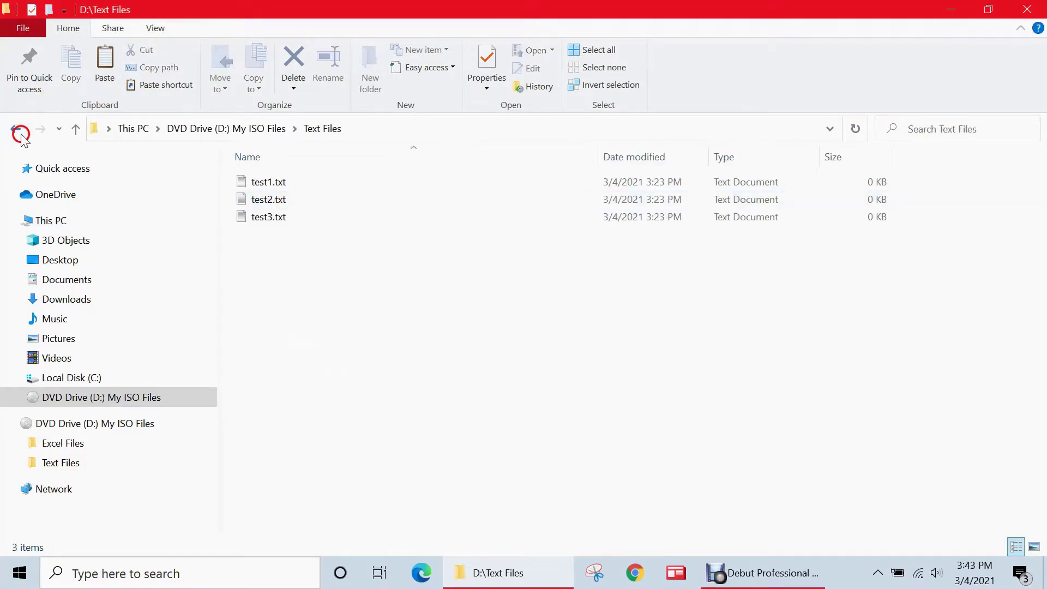
click(313, 184)
double_click(314, 185)
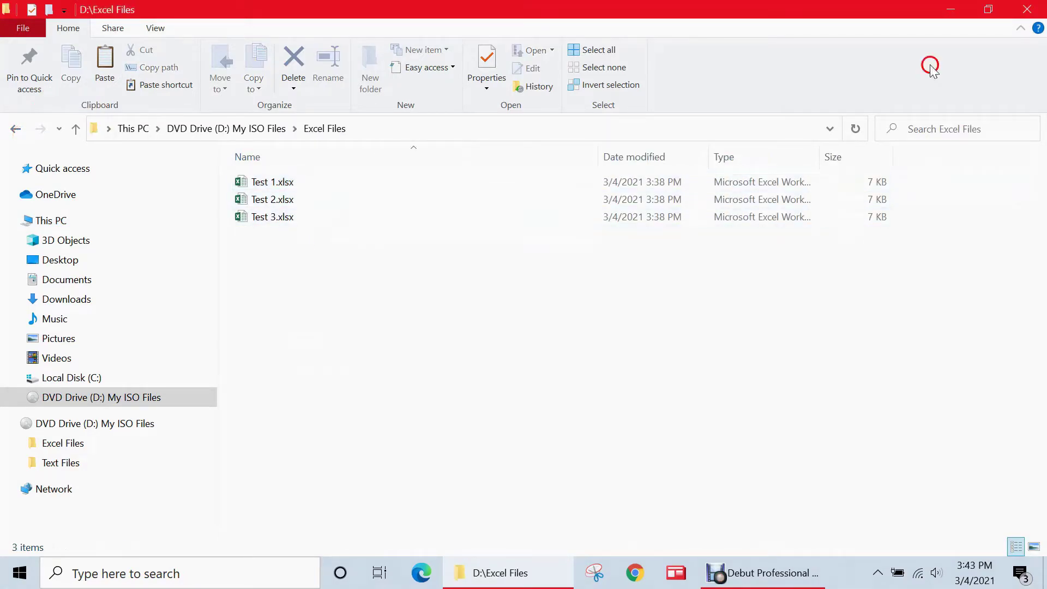
click(1024, 12)
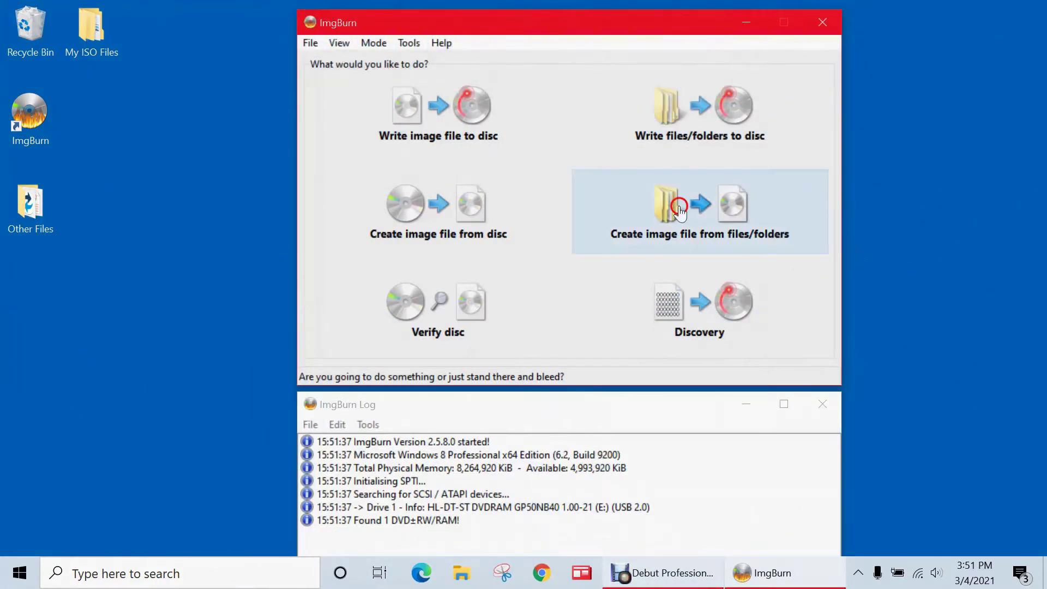
Relaunch ImgBurn to show its task modes with the DVD writer on drive E: detected.
click(446, 235)
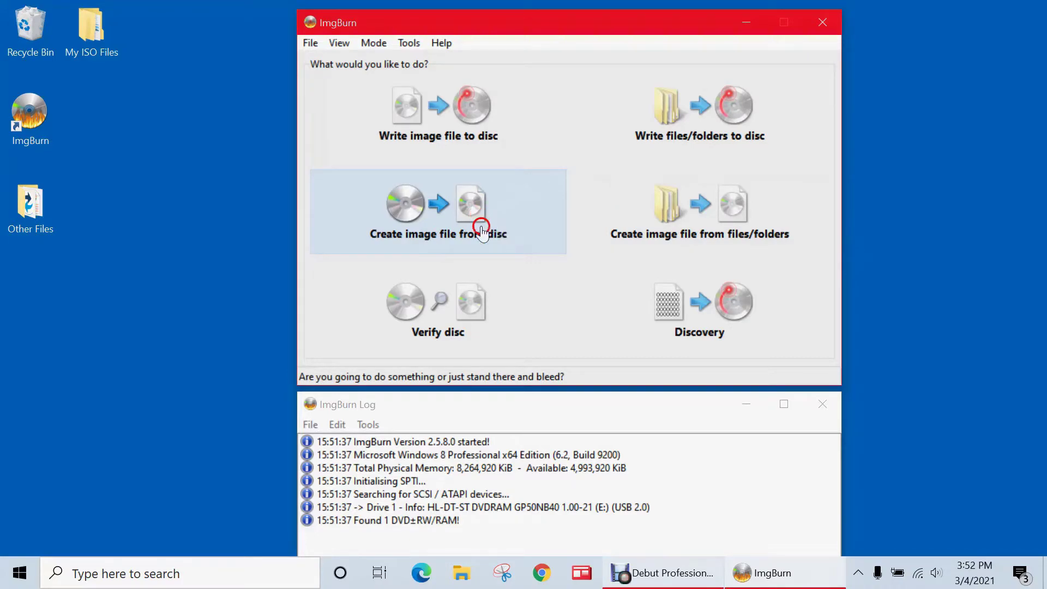
Open drive E: in File Explorer to view the TurboTax 2020 disc files, then close it.
click(454, 581)
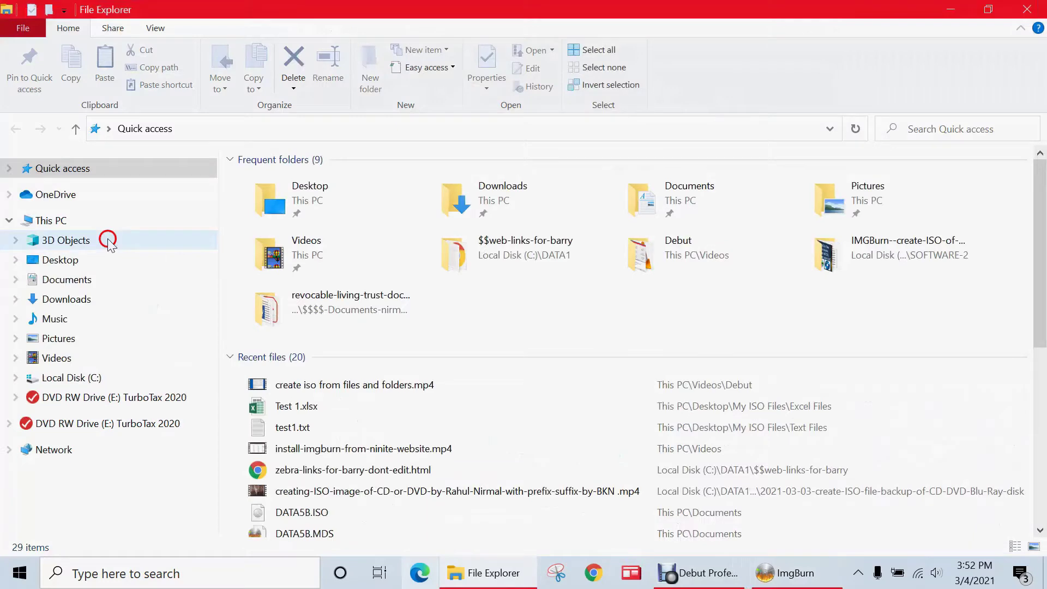
click(59, 221)
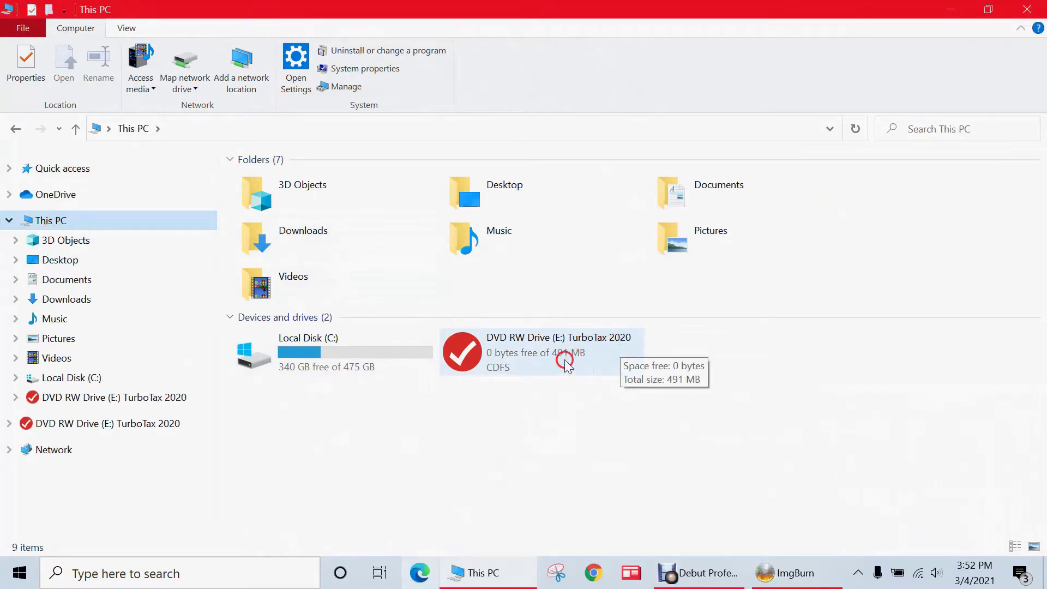
right_click(534, 358)
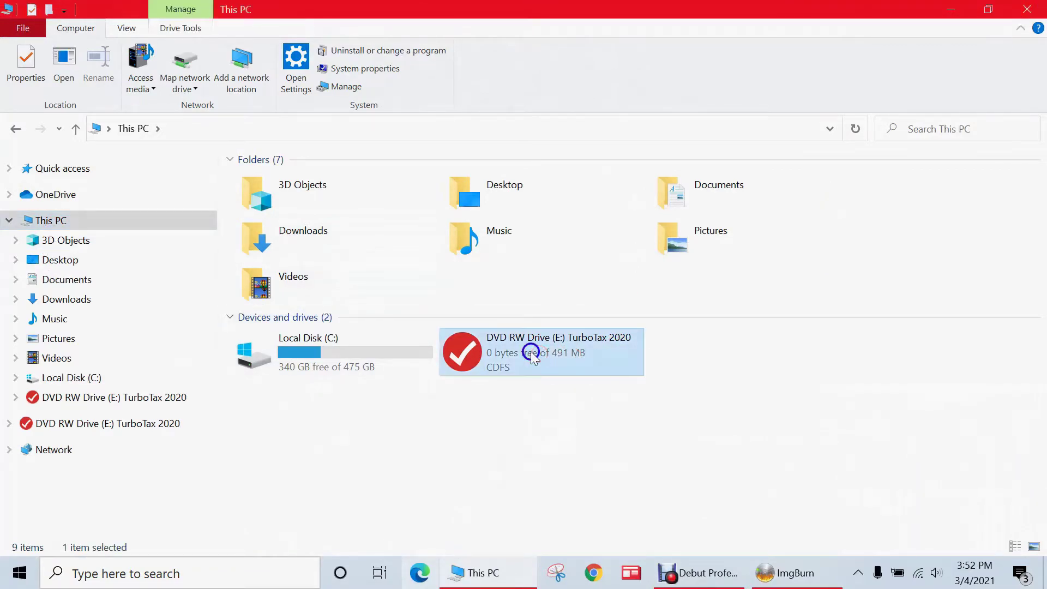
click(572, 244)
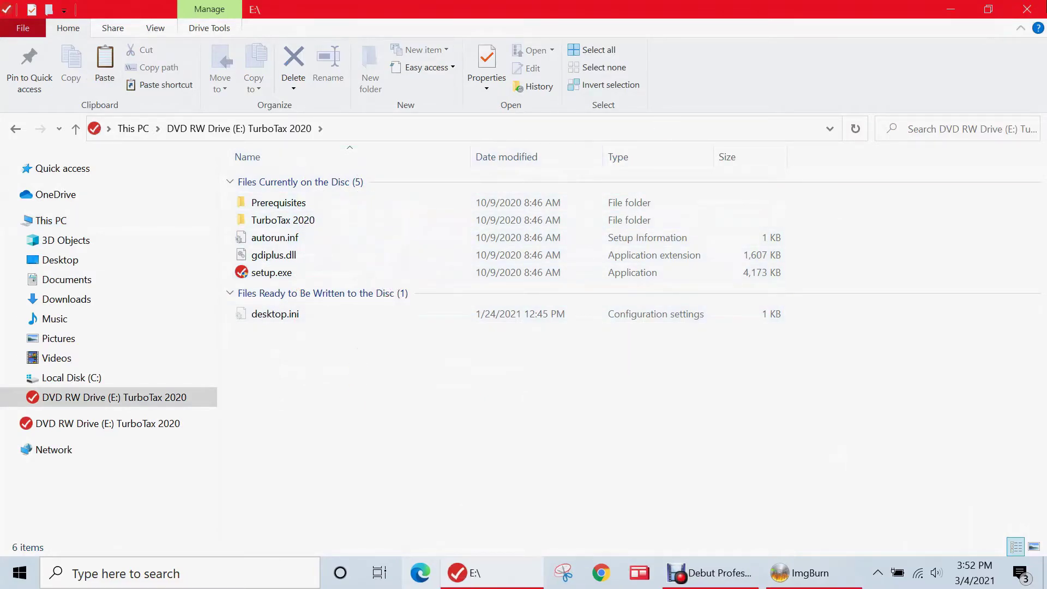
click(1034, 10)
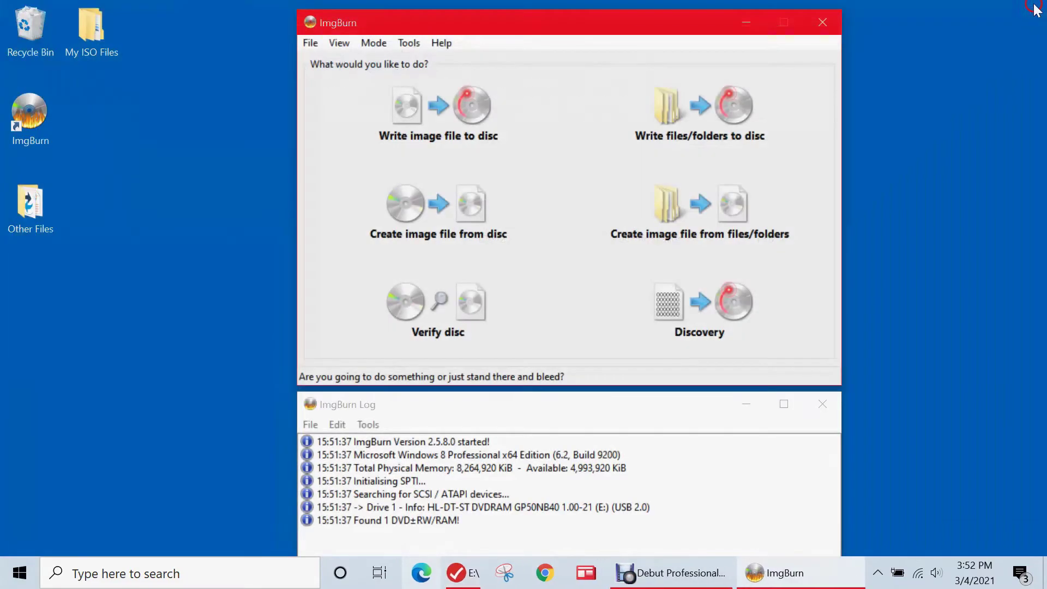
Choose Create image file from disc with drive E: as the source.
click(444, 210)
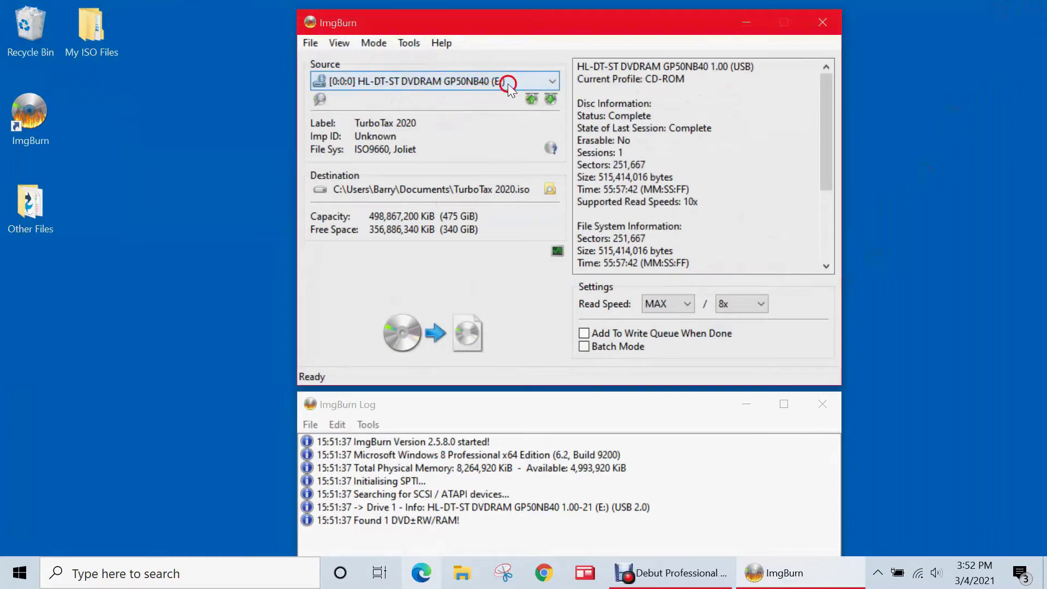
click(475, 82)
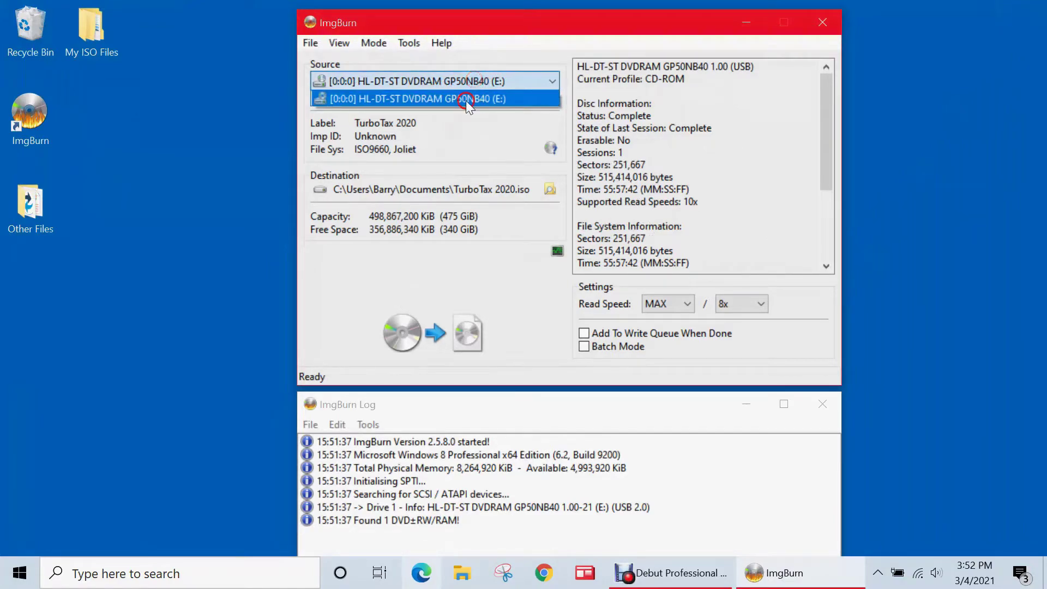
click(478, 121)
click(541, 157)
Set the destination to Desktop\TurboTax 2020.iso and start reading the disc.
click(550, 189)
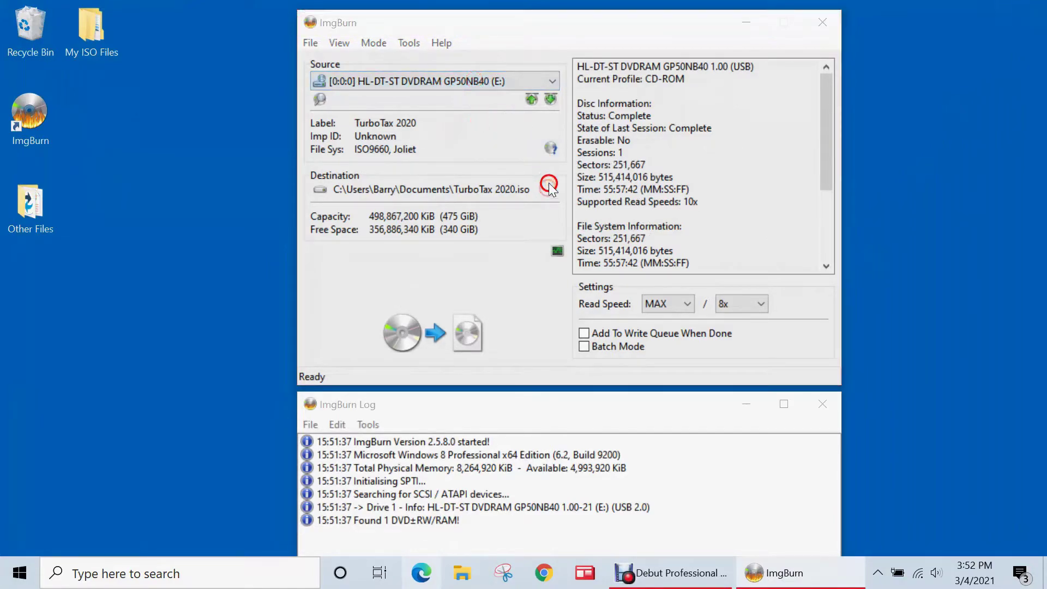
click(374, 159)
click(376, 193)
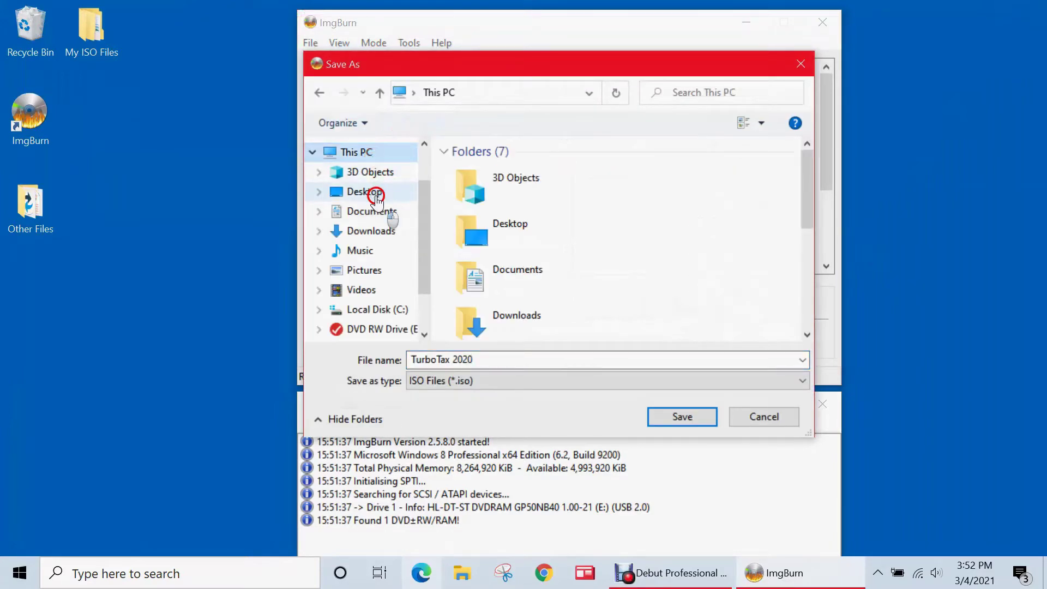
click(542, 290)
click(451, 360)
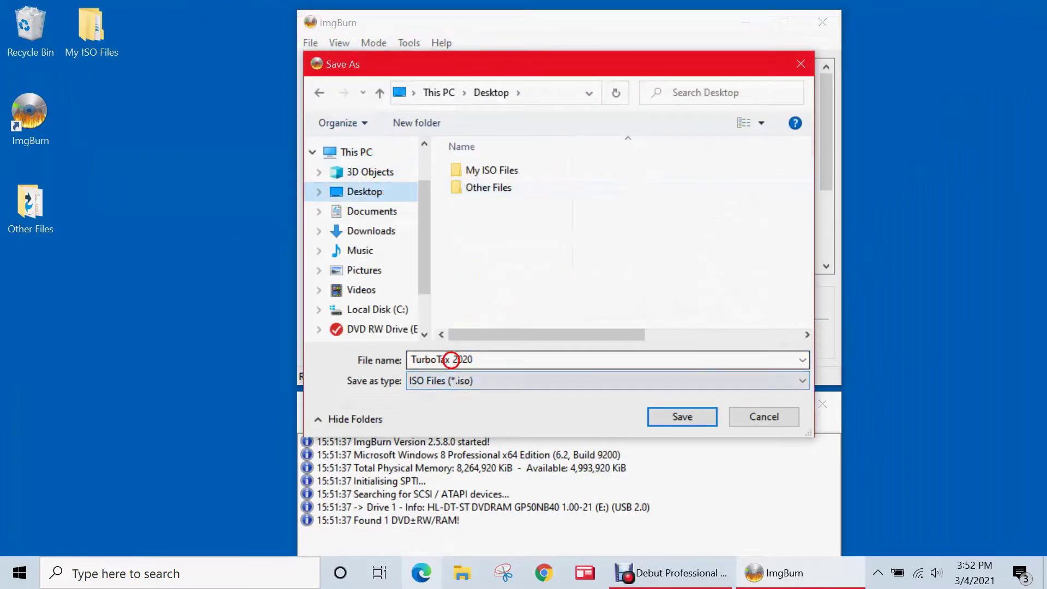
click(458, 381)
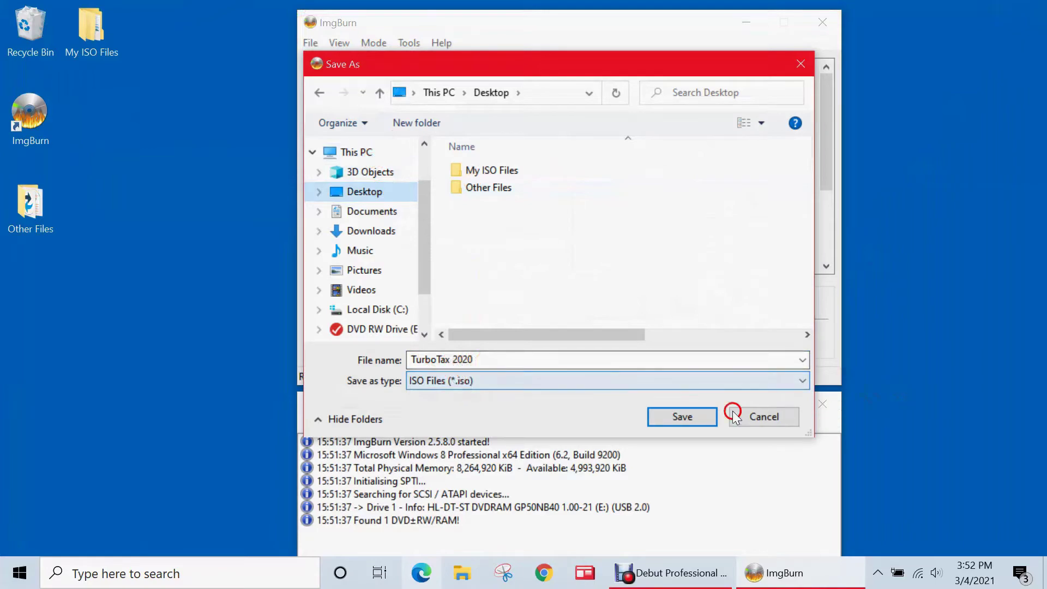
click(694, 416)
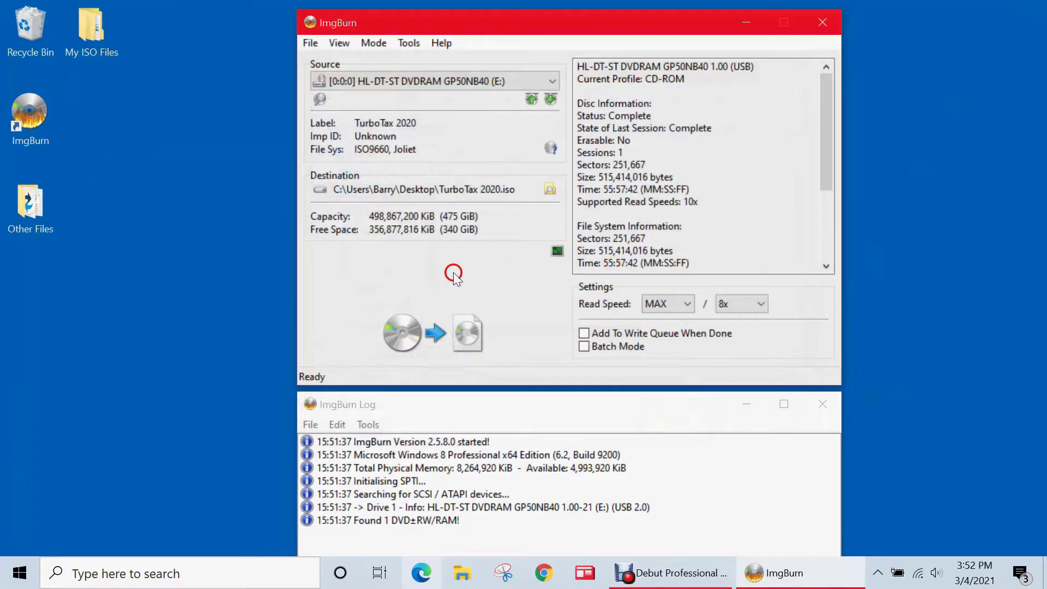
click(442, 343)
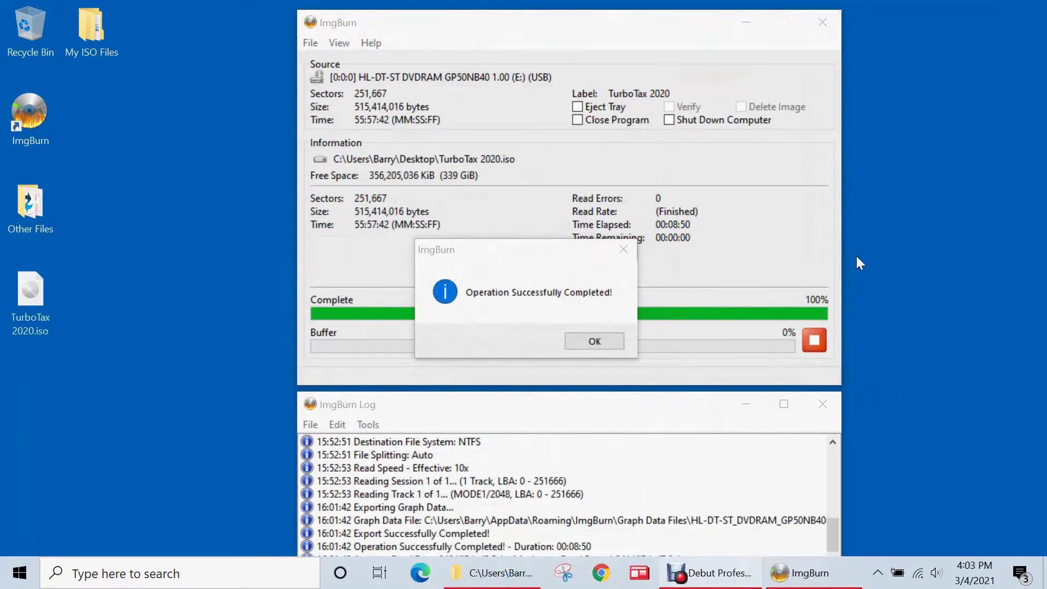
Dismiss the read-complete message and mount TurboTax 2020.iso from the desktop as drive D:.
click(594, 341)
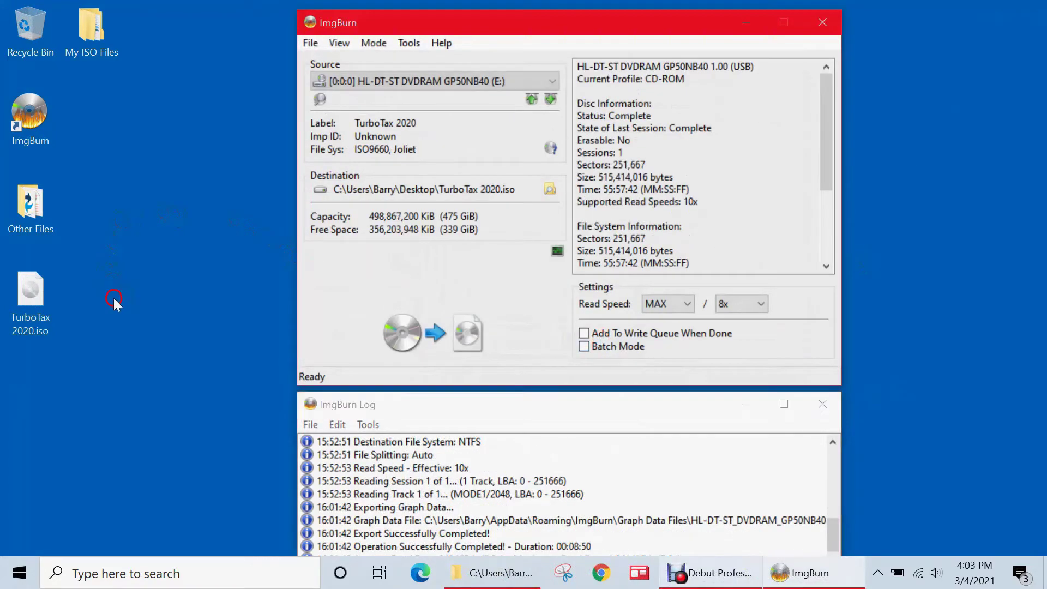
click(31, 299)
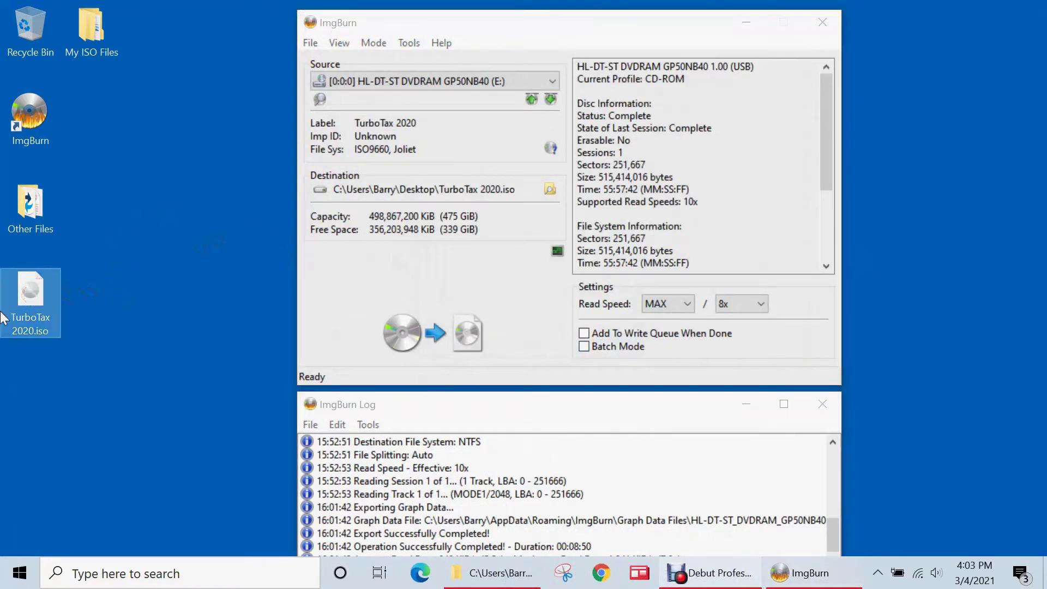
double_click(33, 309)
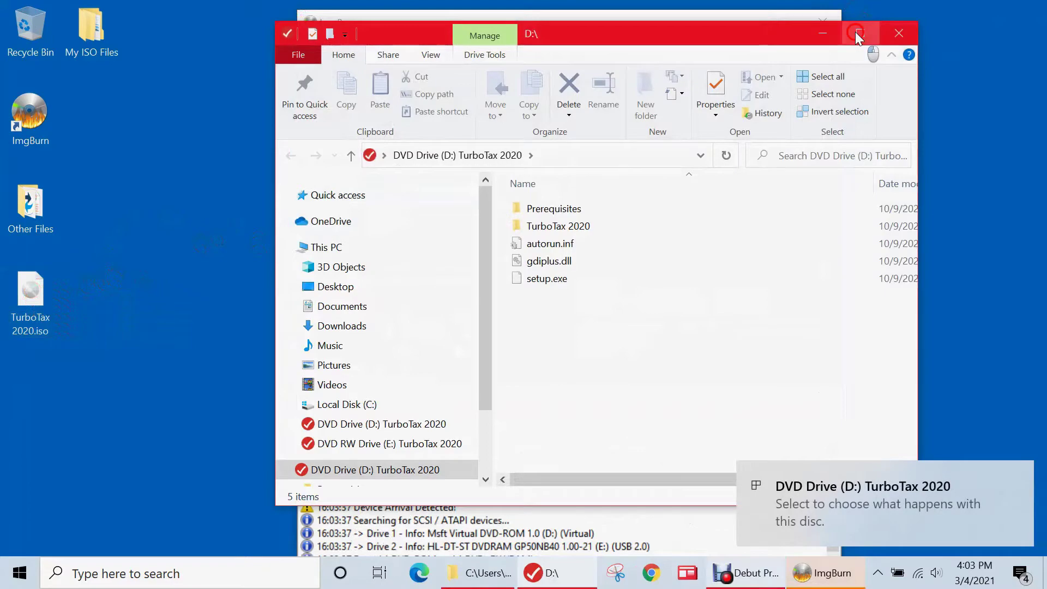
In a maximized Explorer window, open the original TurboTax disc in drive E: from This PC.
click(855, 32)
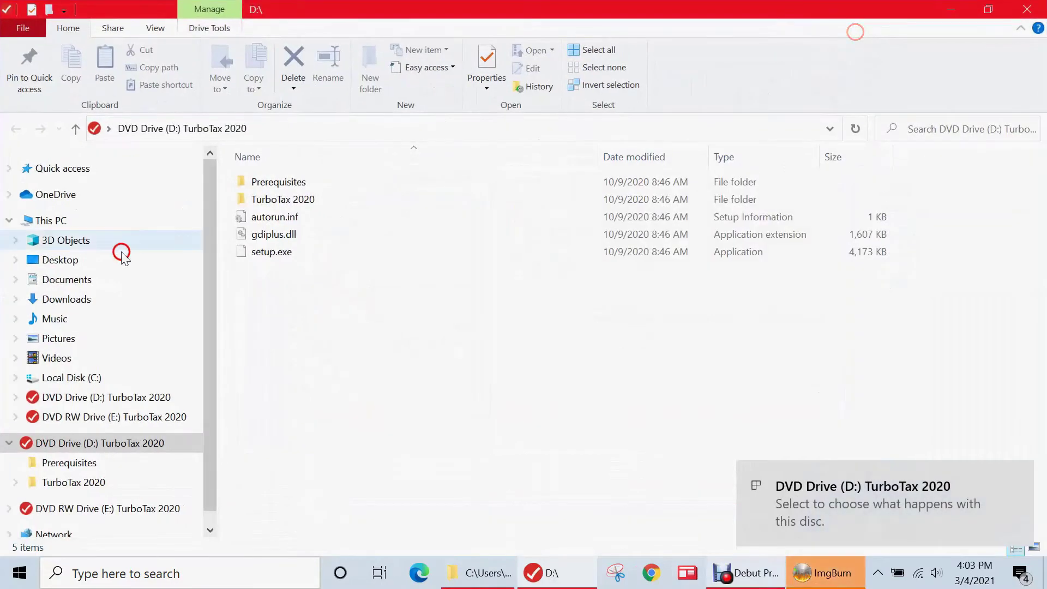
click(47, 219)
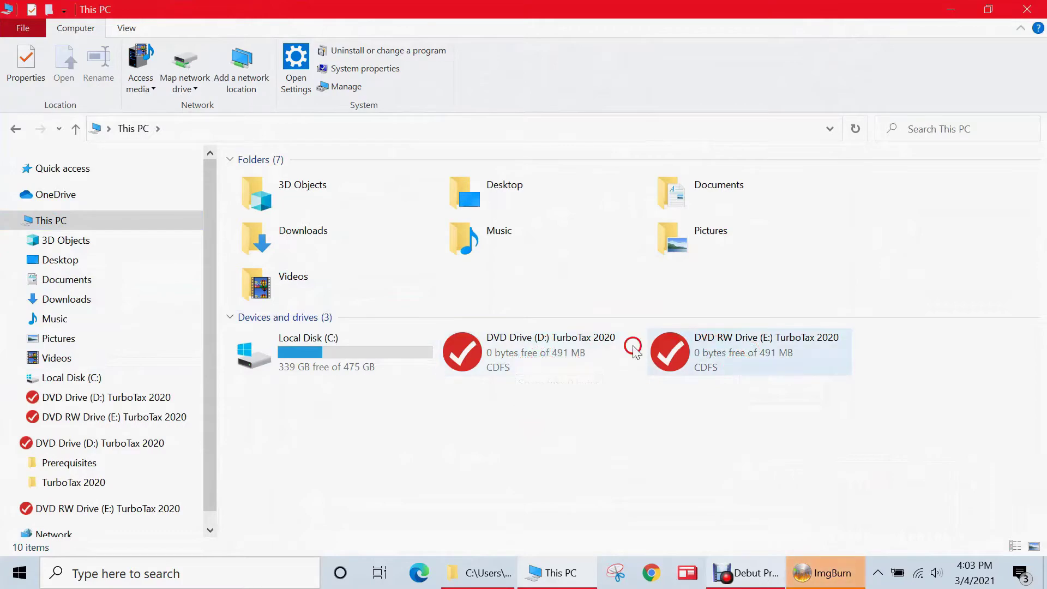
click(727, 361)
right_click(728, 361)
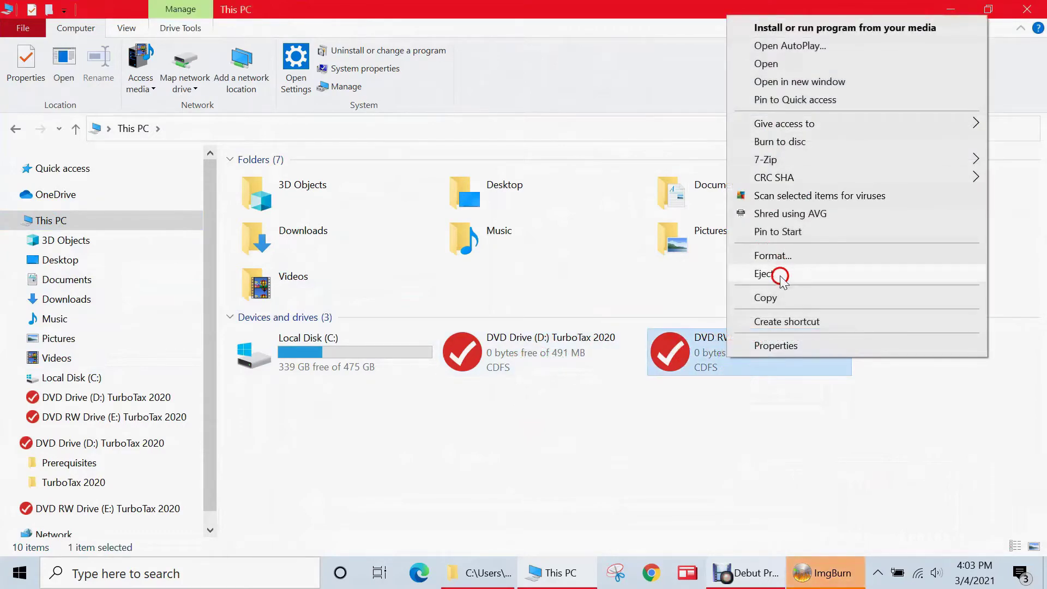
click(766, 64)
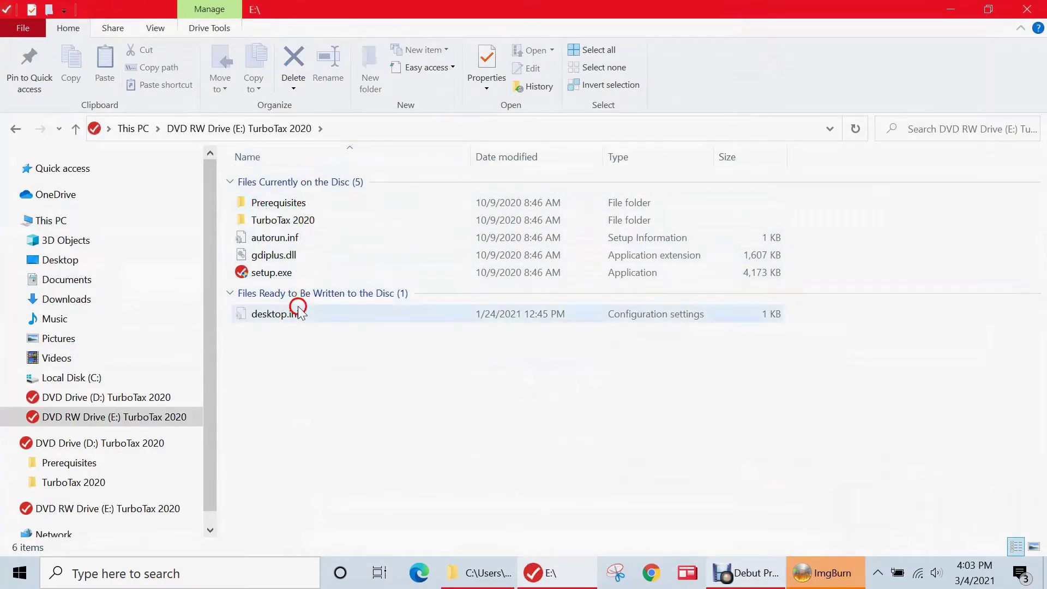
Open the mounted TurboTax 2020 image in drive D: for comparison, then close Explorer.
click(15, 128)
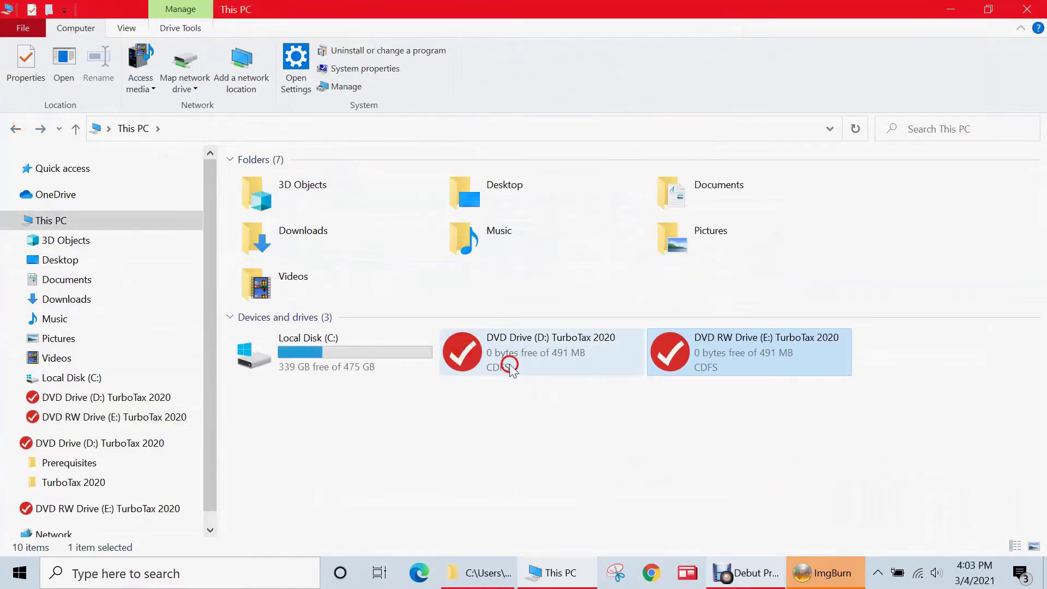
right_click(514, 361)
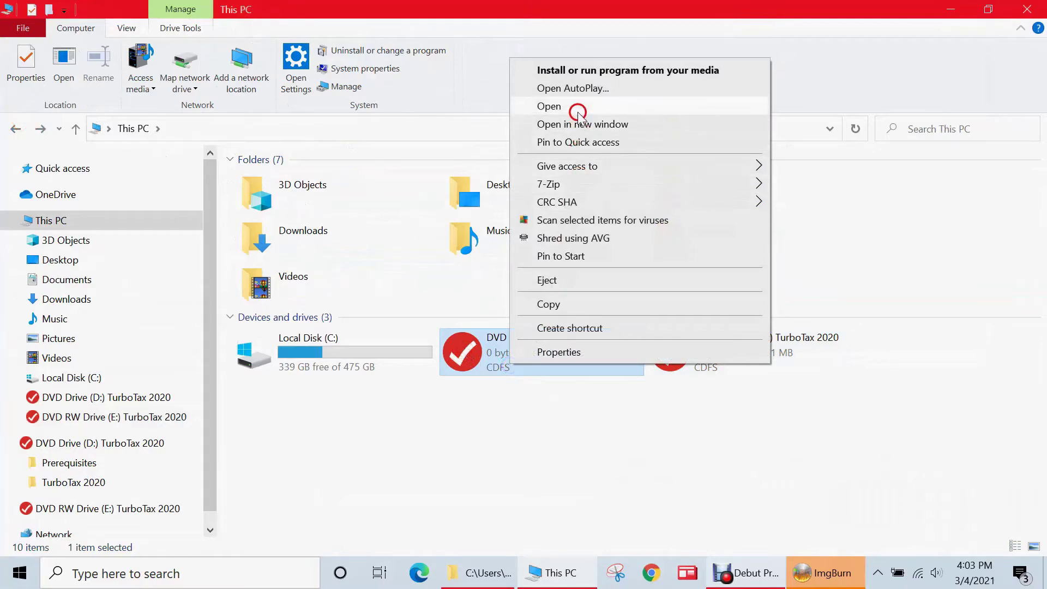
click(577, 108)
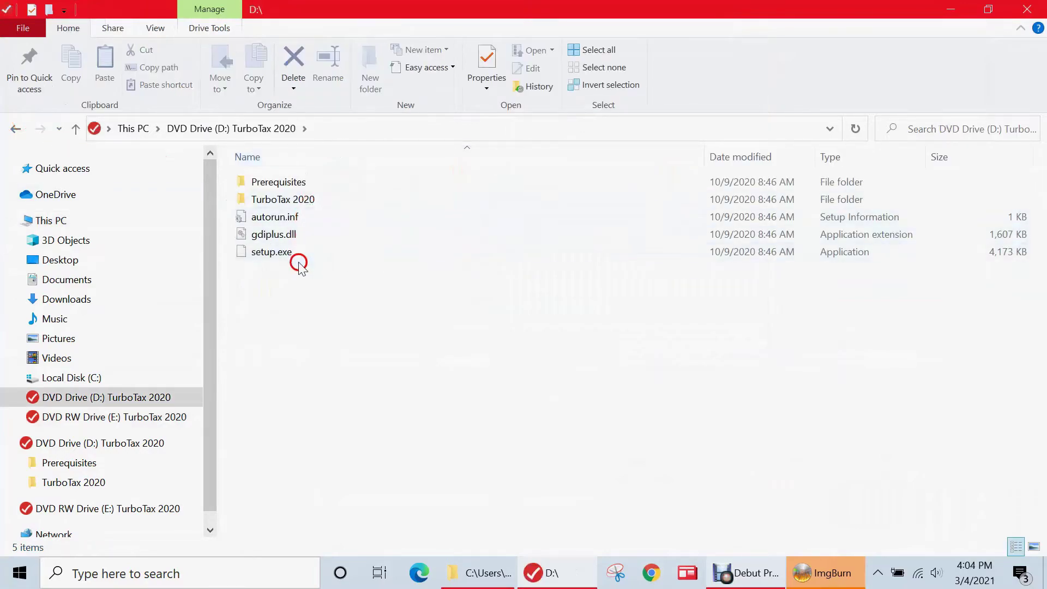
click(11, 127)
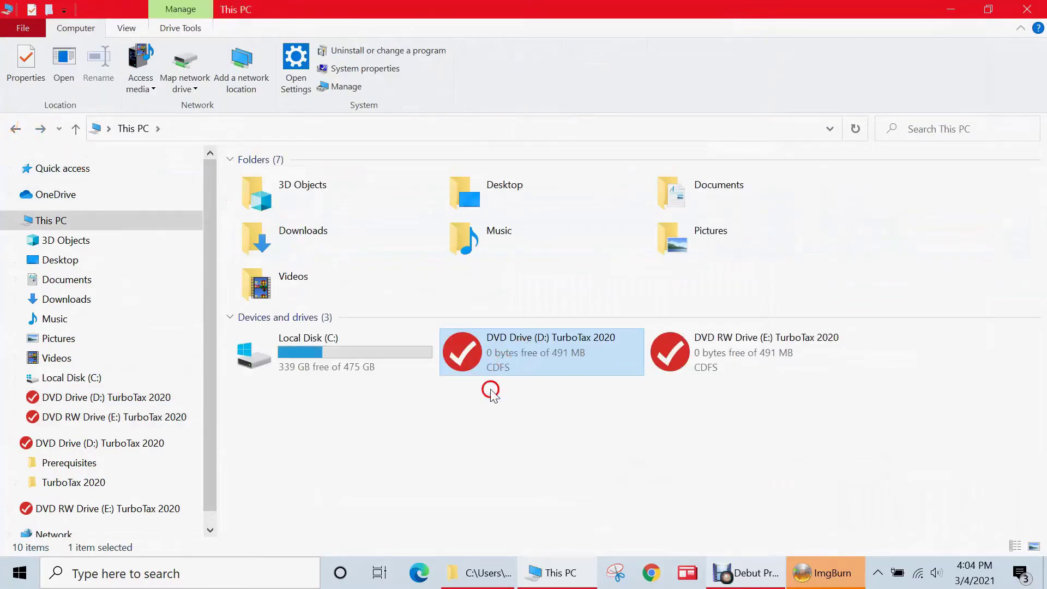
click(1025, 9)
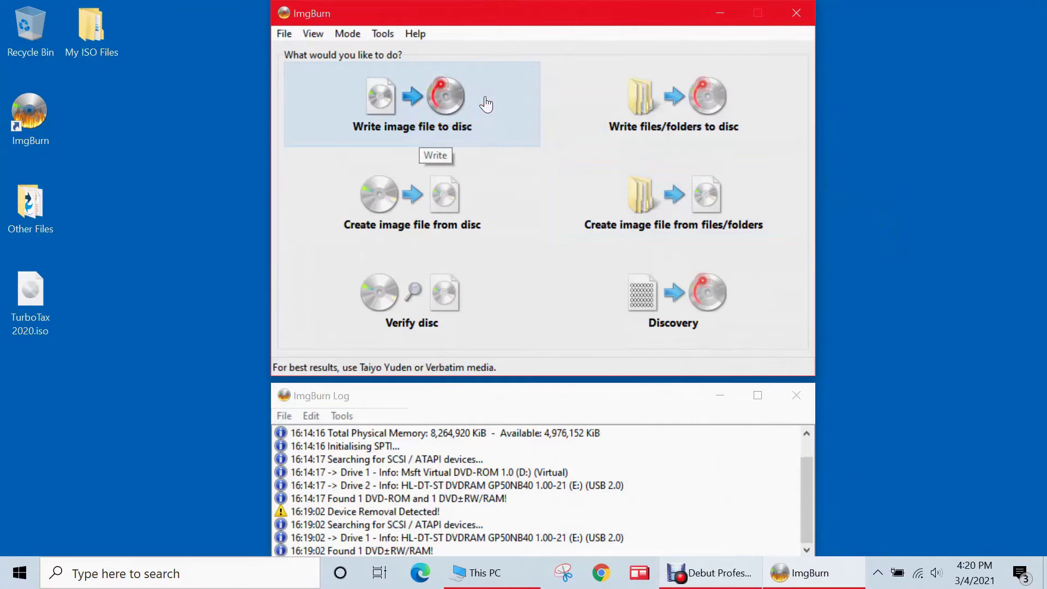
Bring up ImgBurn's start screen, then check This PC for the blank CD-R in drive E:.
click(482, 99)
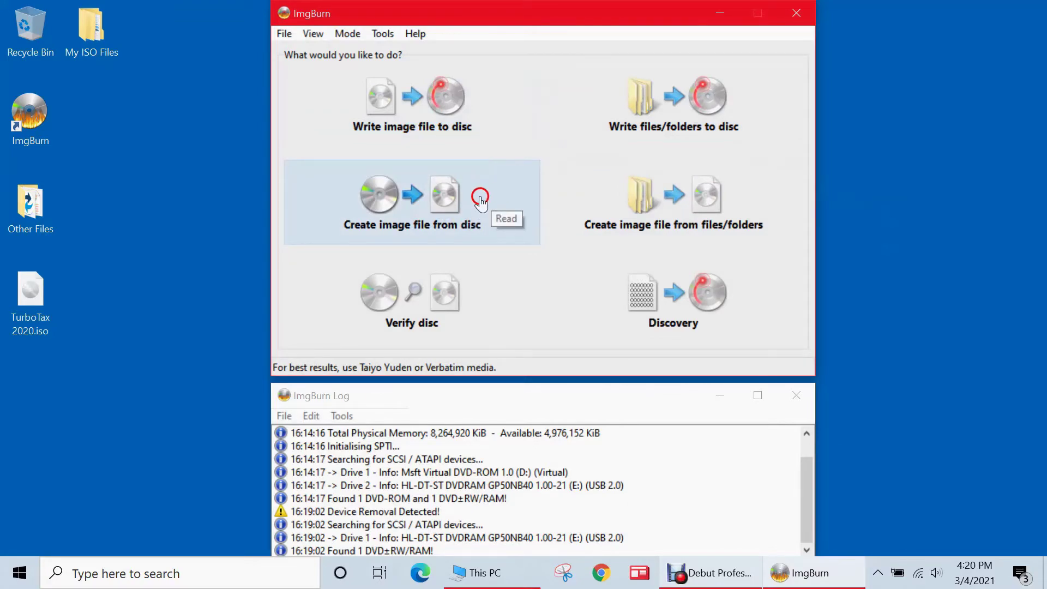
click(34, 298)
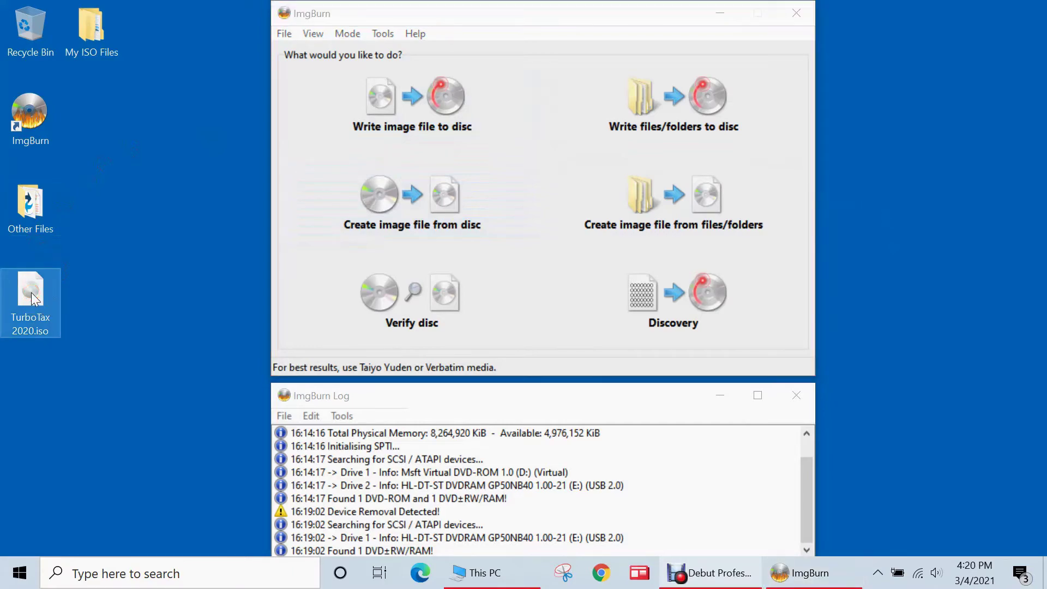
click(110, 250)
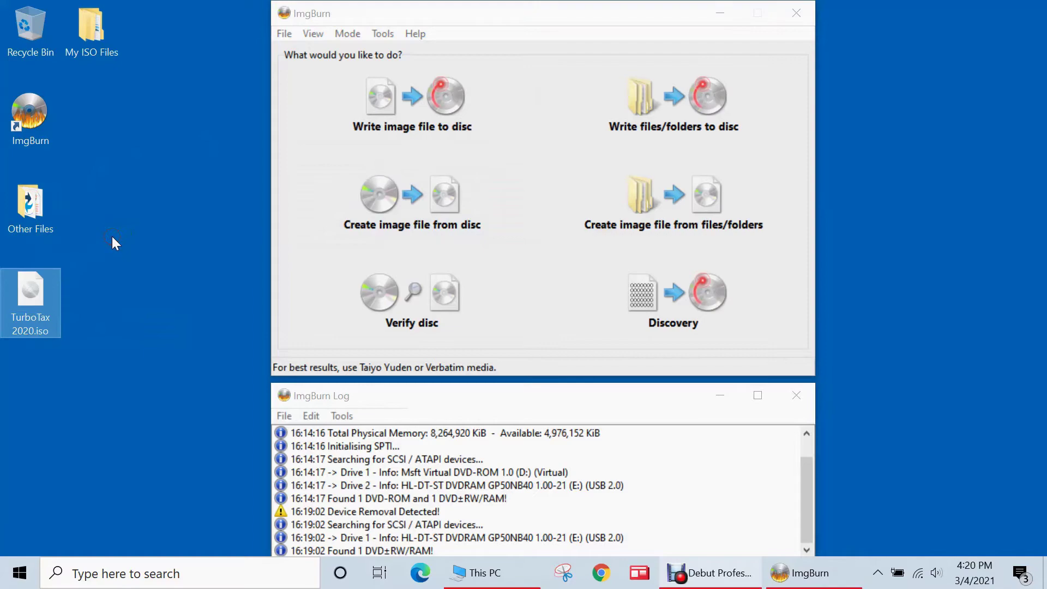
click(485, 573)
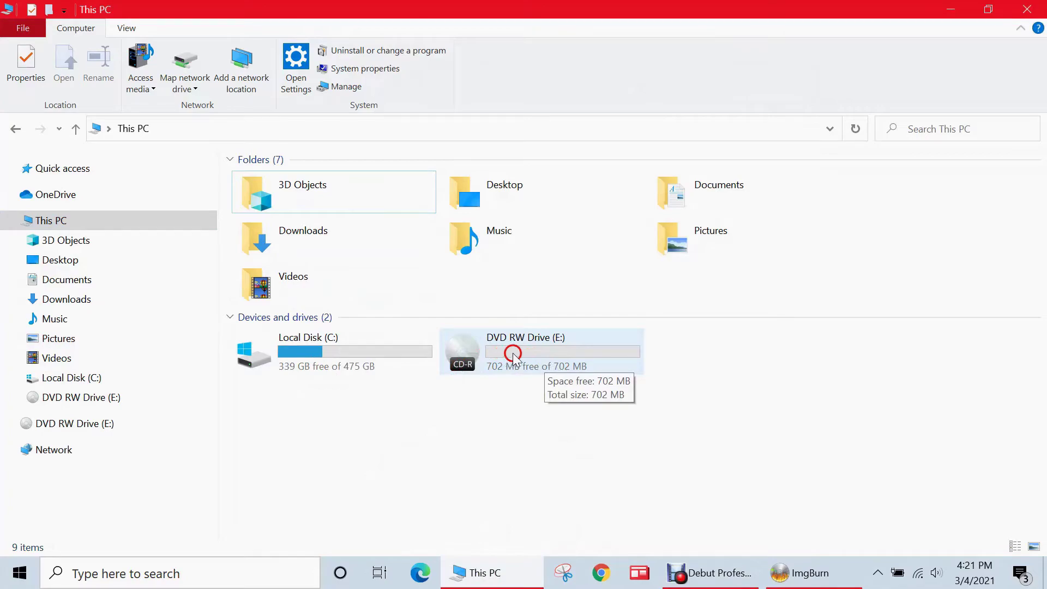
Back in ImgBurn, choose the Write image file to disc mode.
click(791, 582)
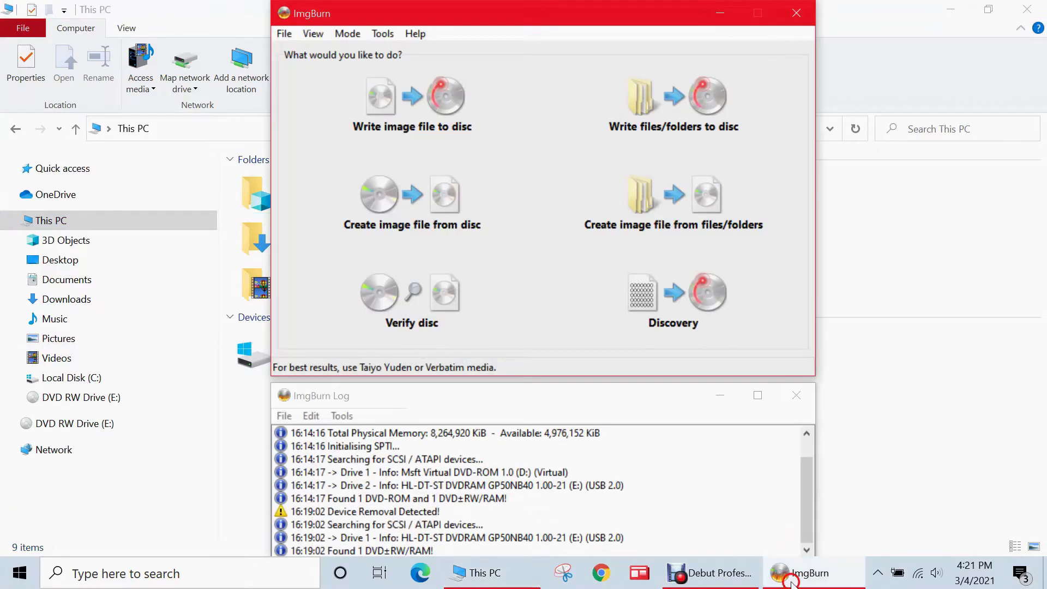
click(430, 94)
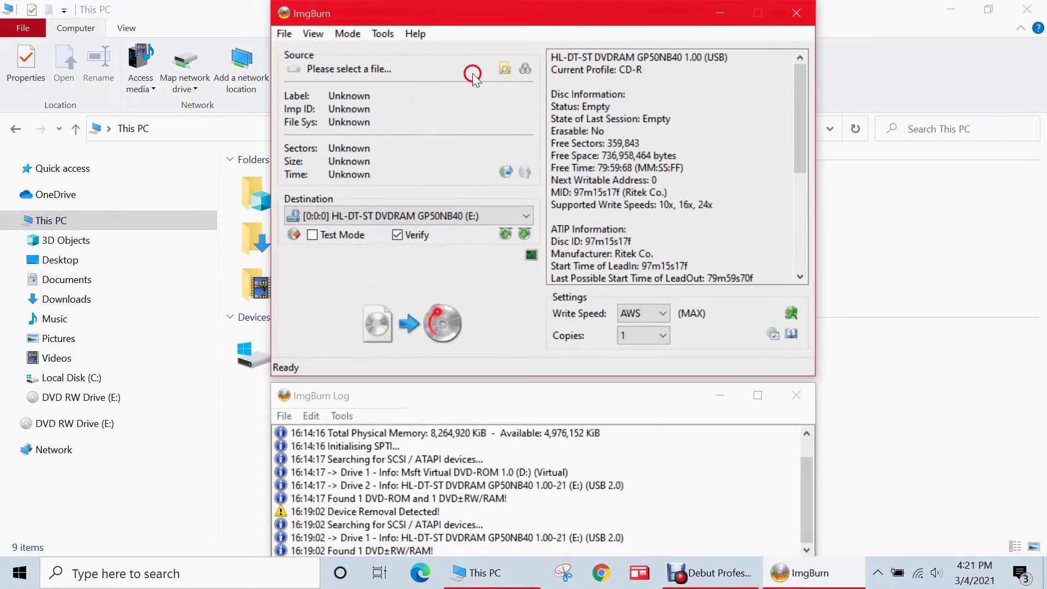
Select TurboTax 2020.iso as the source and burn it to the CD-R in drive E:.
click(505, 68)
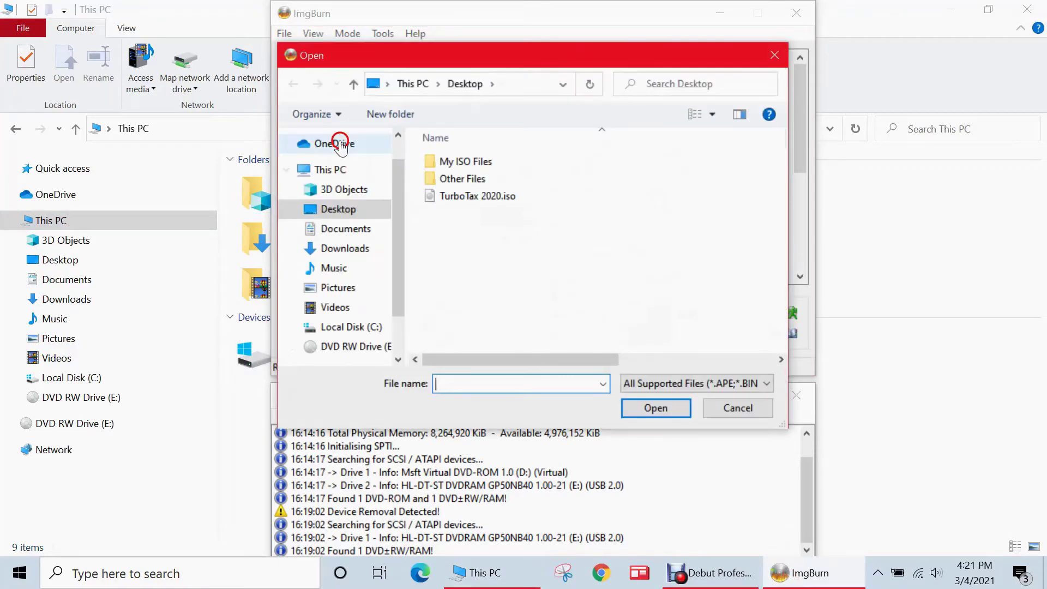
double_click(492, 197)
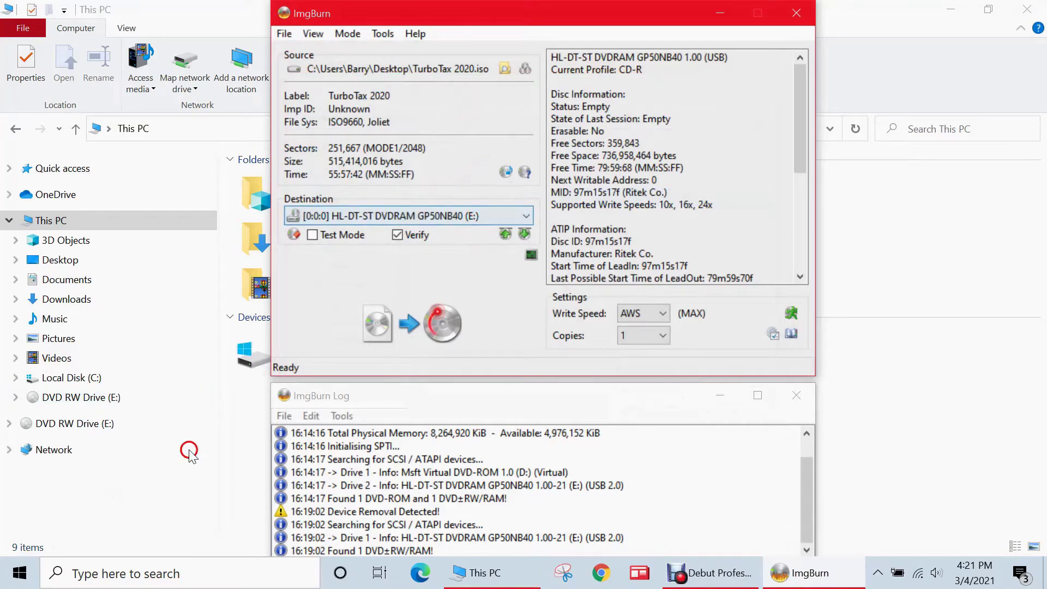
click(221, 407)
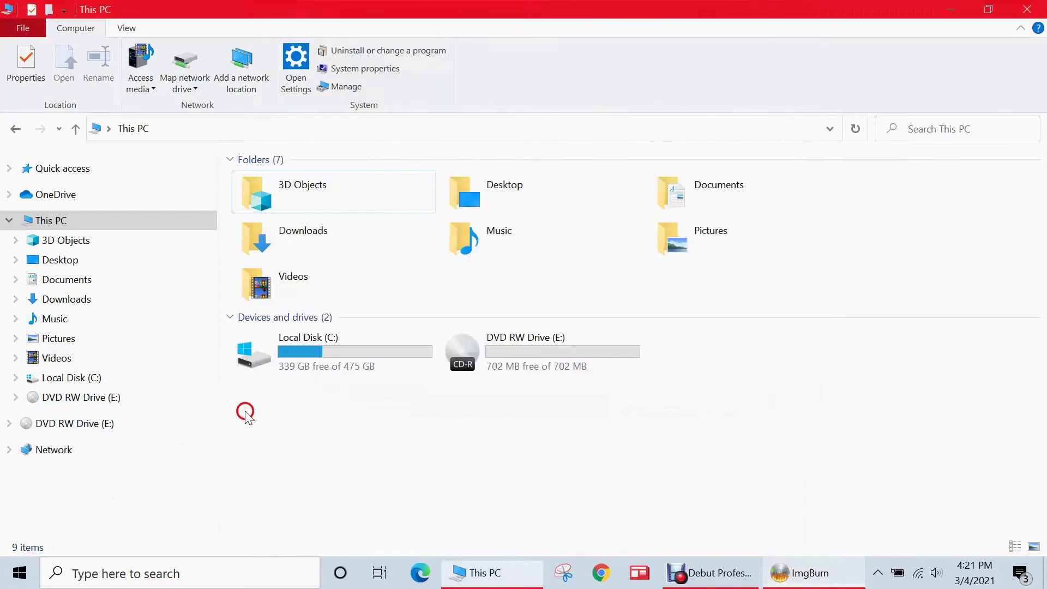
click(777, 581)
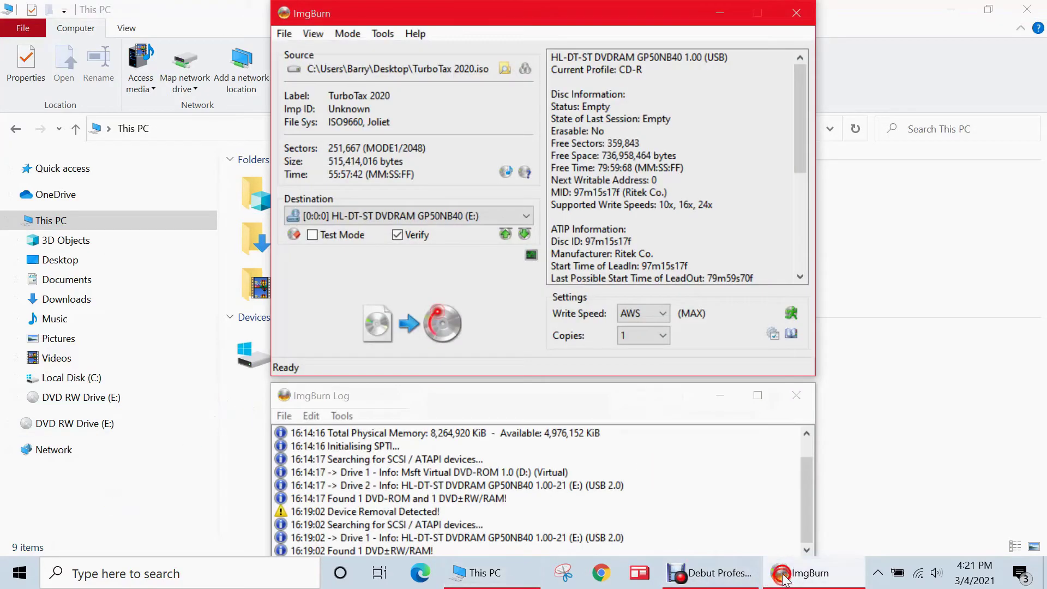
click(415, 335)
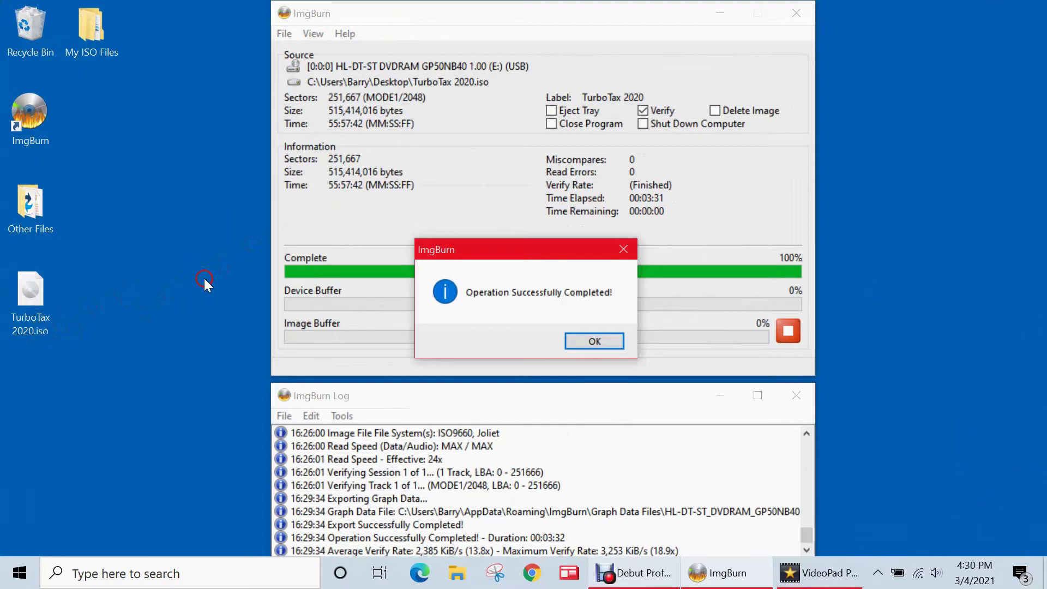
Acknowledge 'Operation Successfully Completed!' and minimize ImgBurn to the desktop.
click(599, 340)
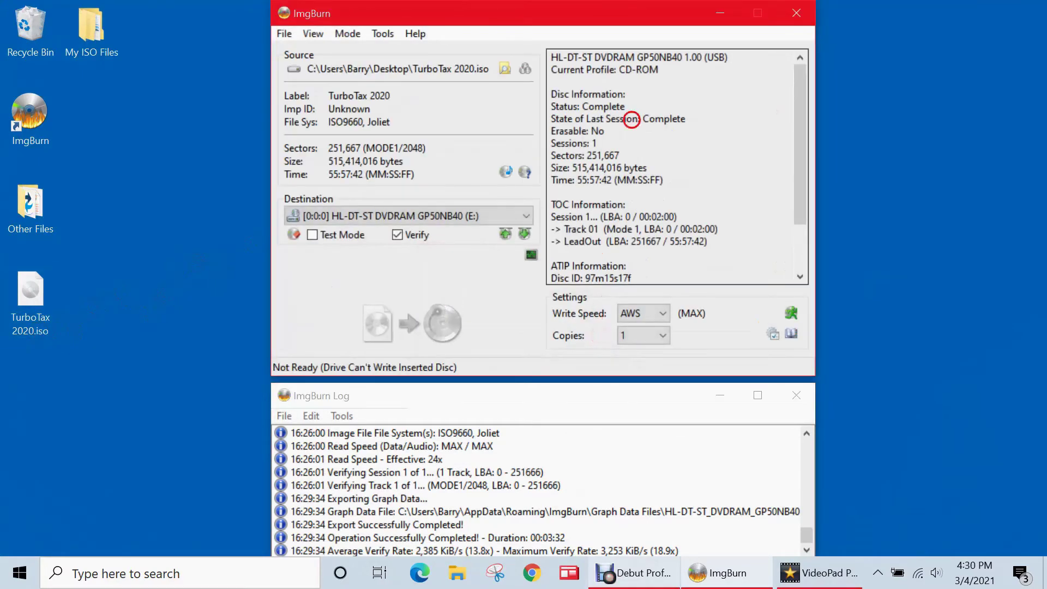
click(716, 12)
click(461, 577)
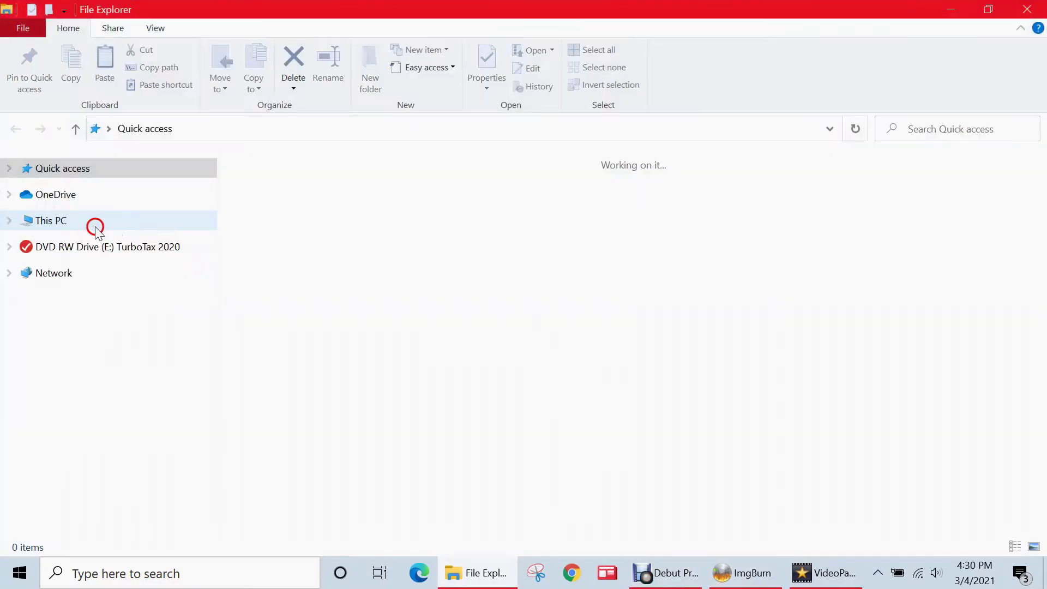
Open drive E: from This PC to confirm the TurboTax 2020 files, then minimize Explorer.
click(51, 220)
click(446, 435)
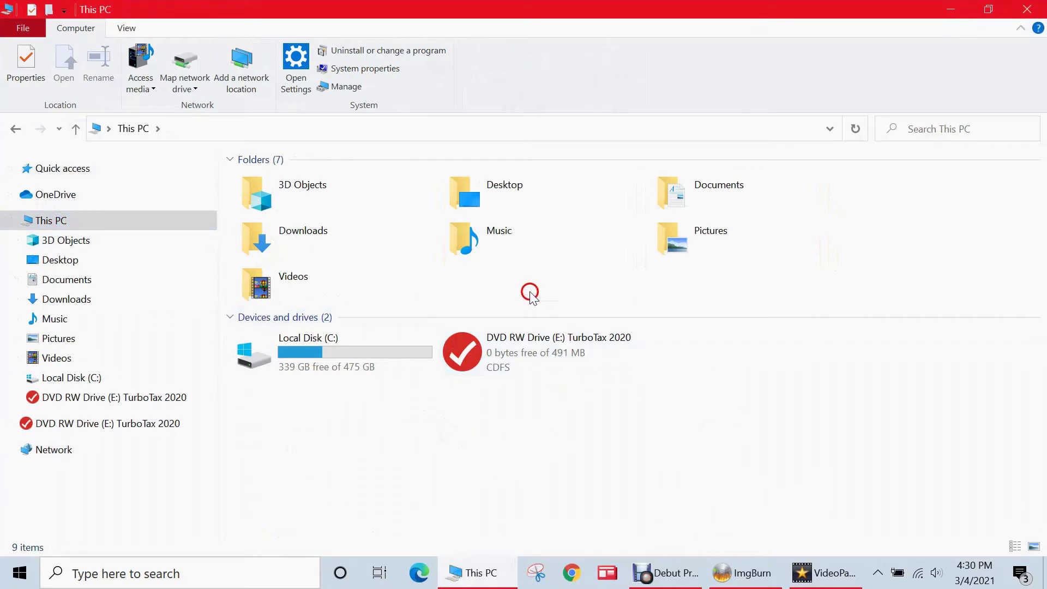
right_click(557, 350)
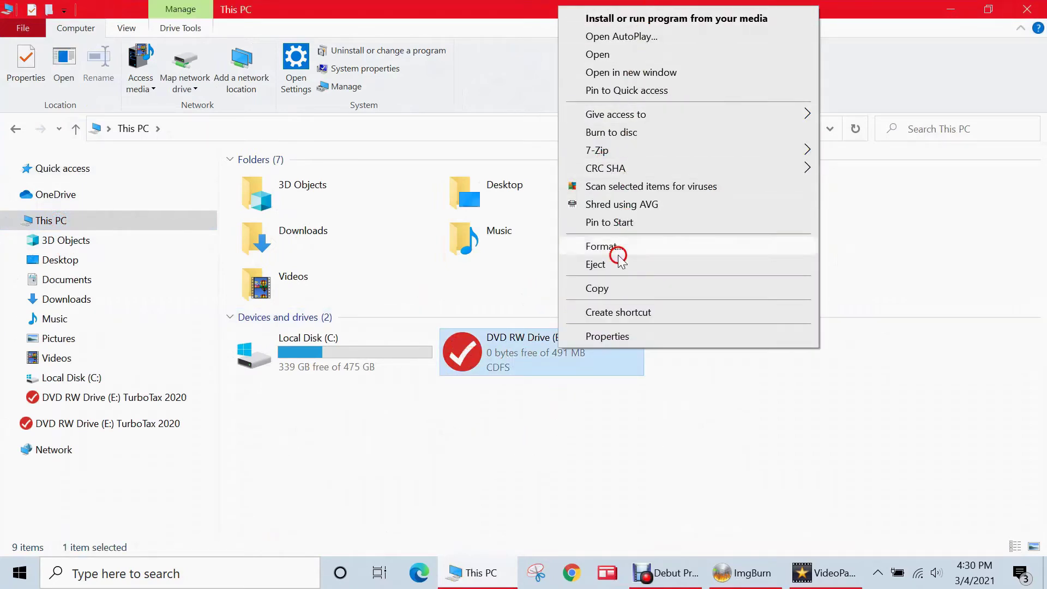
click(610, 55)
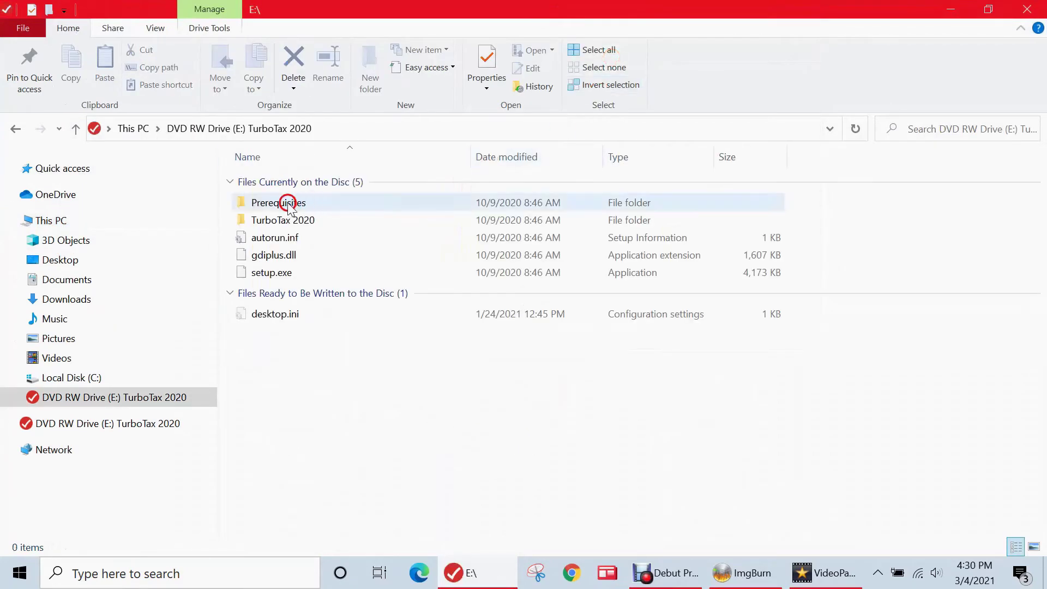
click(16, 128)
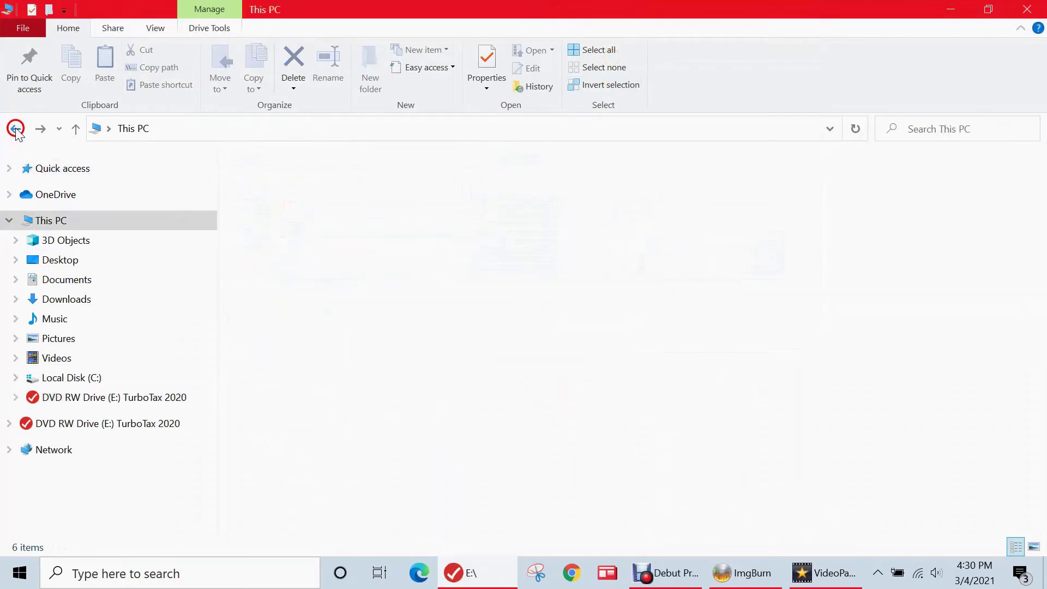
click(668, 437)
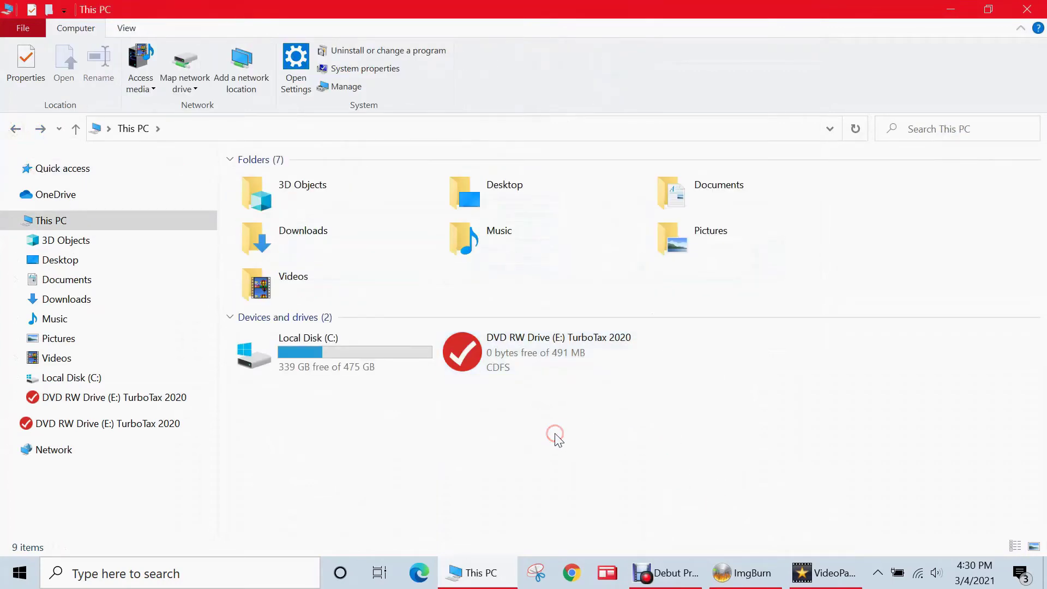
click(586, 337)
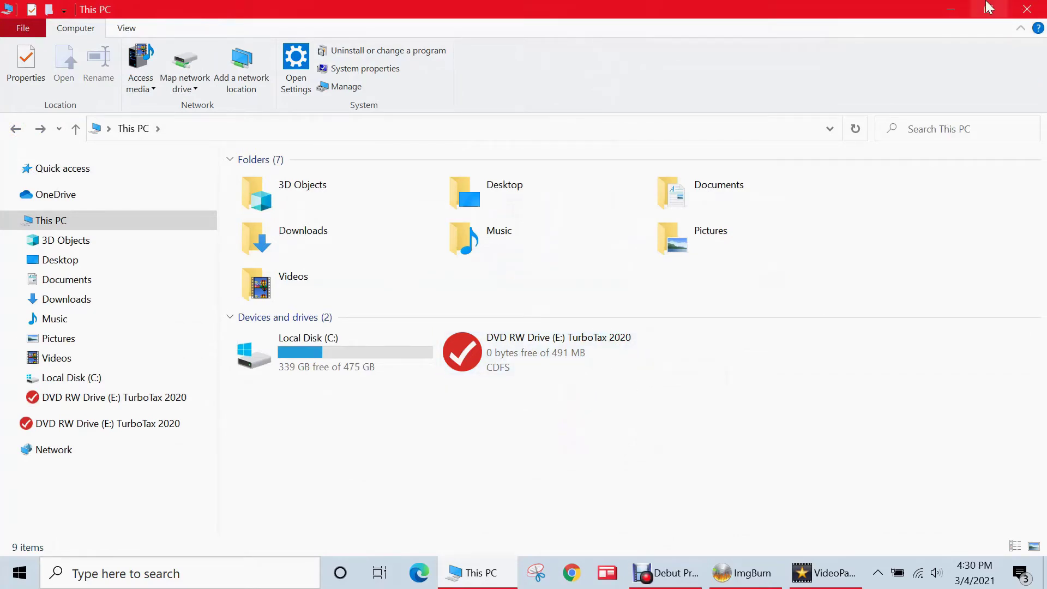
click(950, 9)
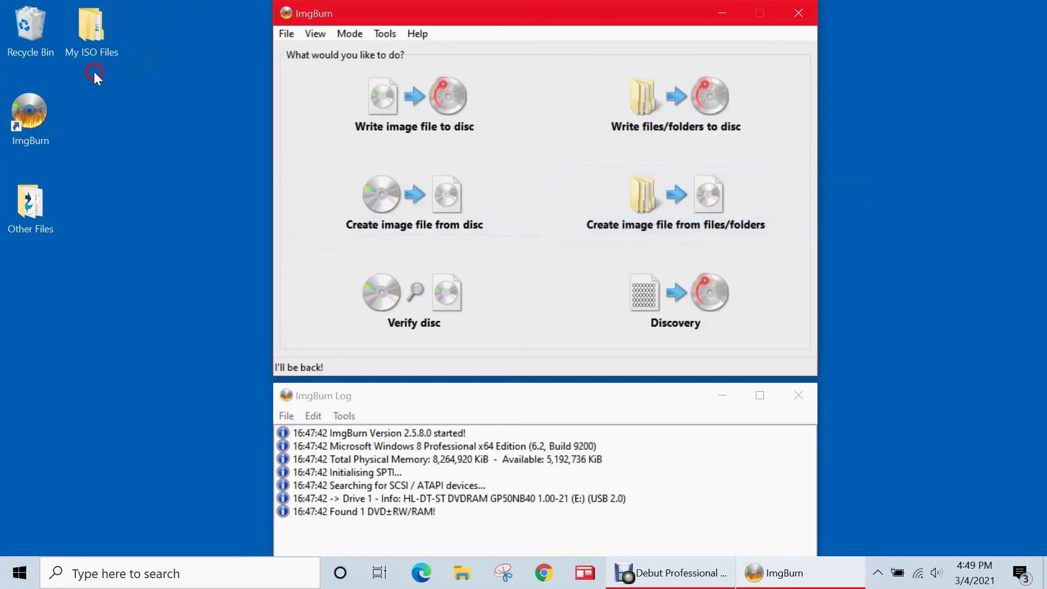
click(94, 44)
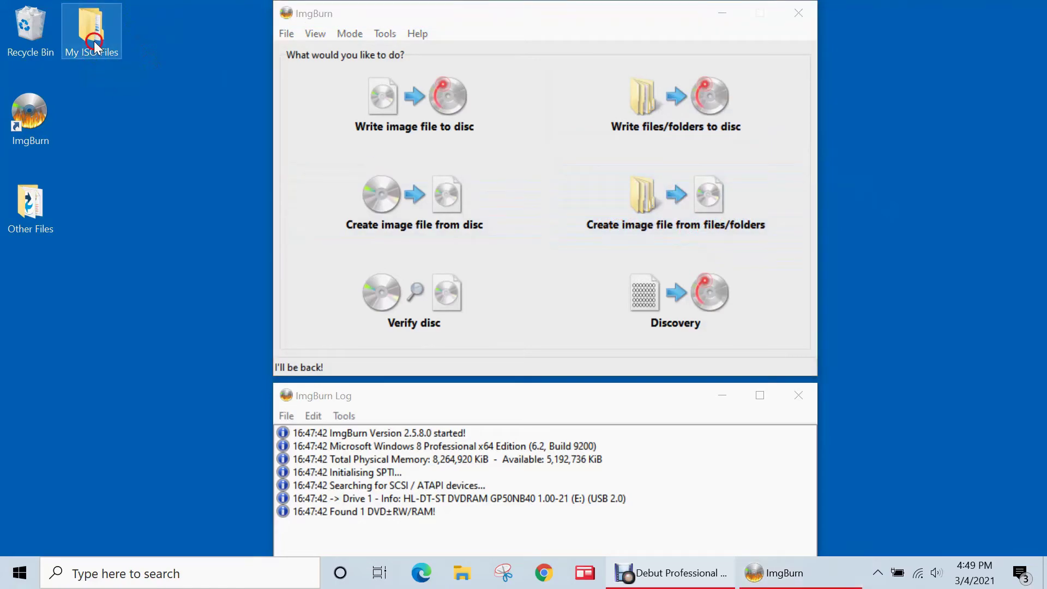
double_click(94, 44)
click(273, 199)
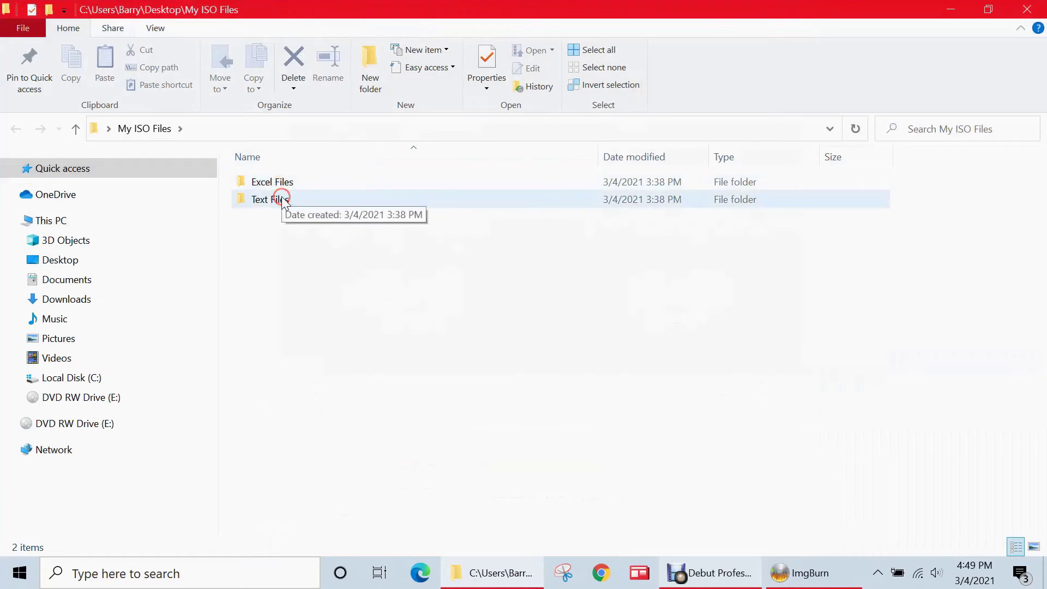
double_click(268, 205)
click(19, 129)
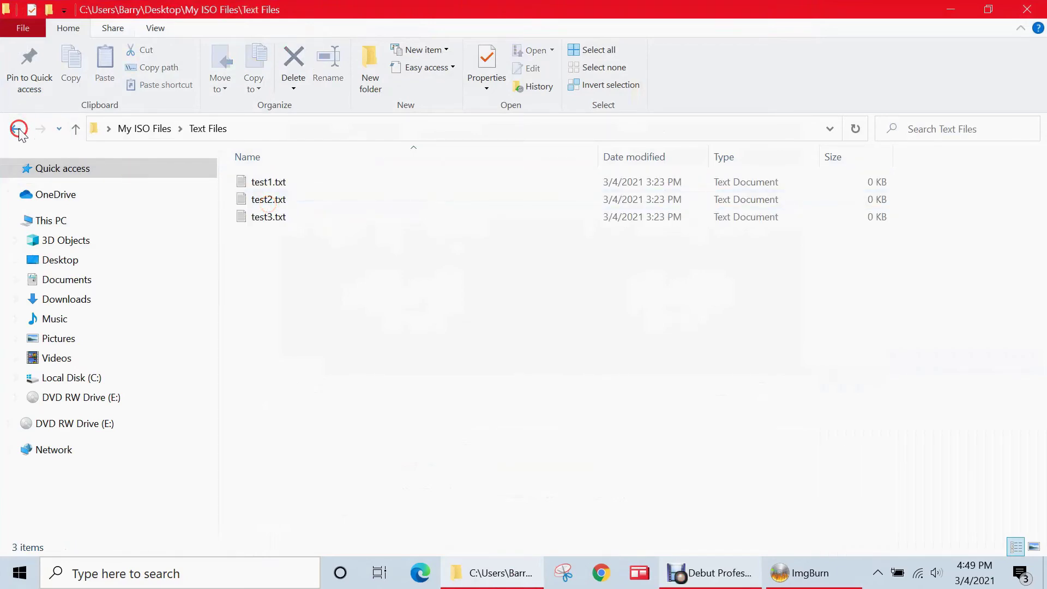
double_click(316, 183)
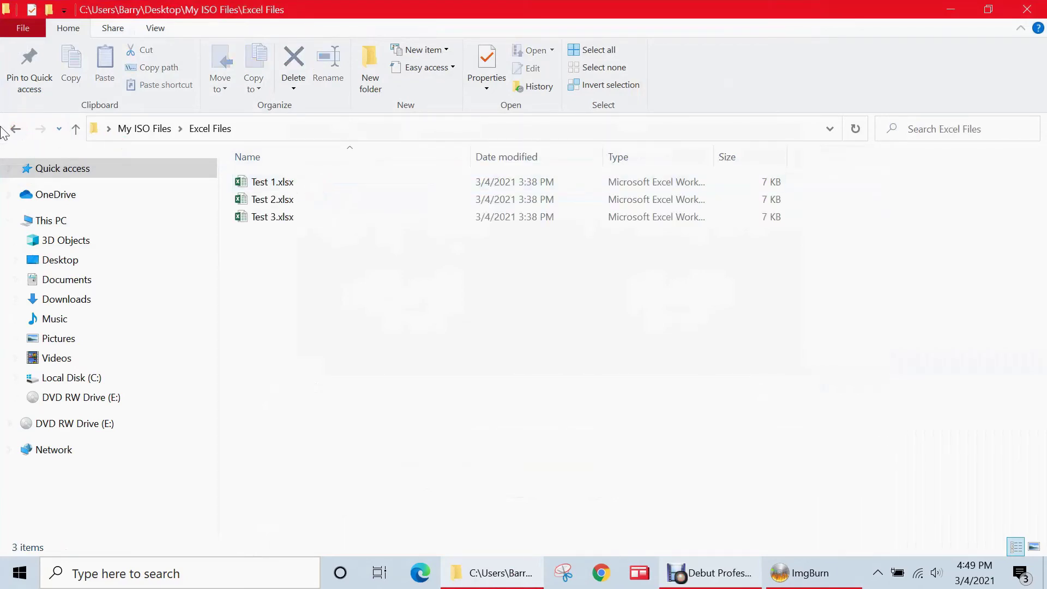
click(9, 129)
click(372, 244)
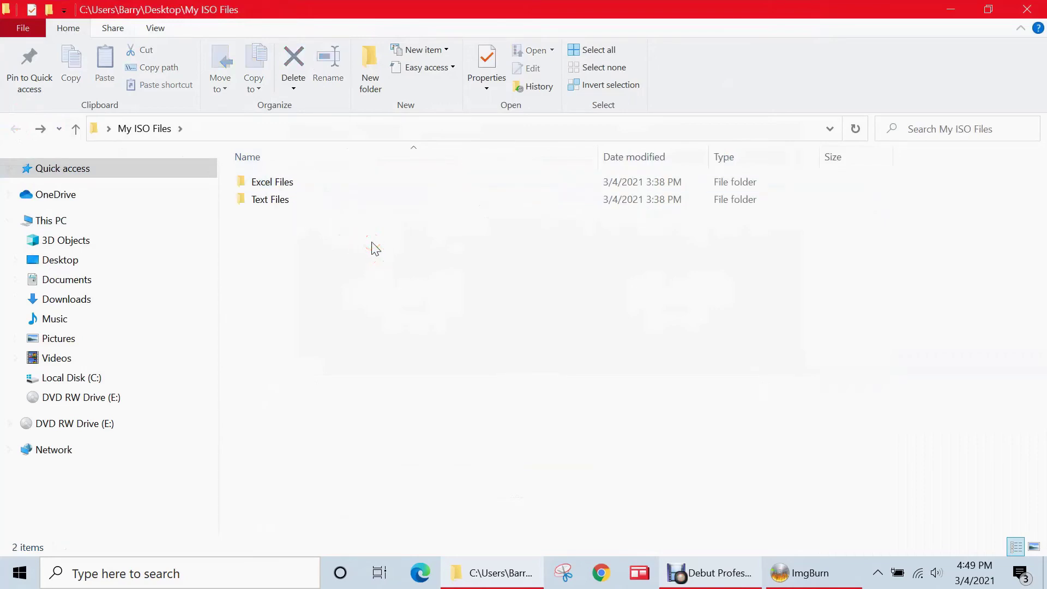
click(1038, 10)
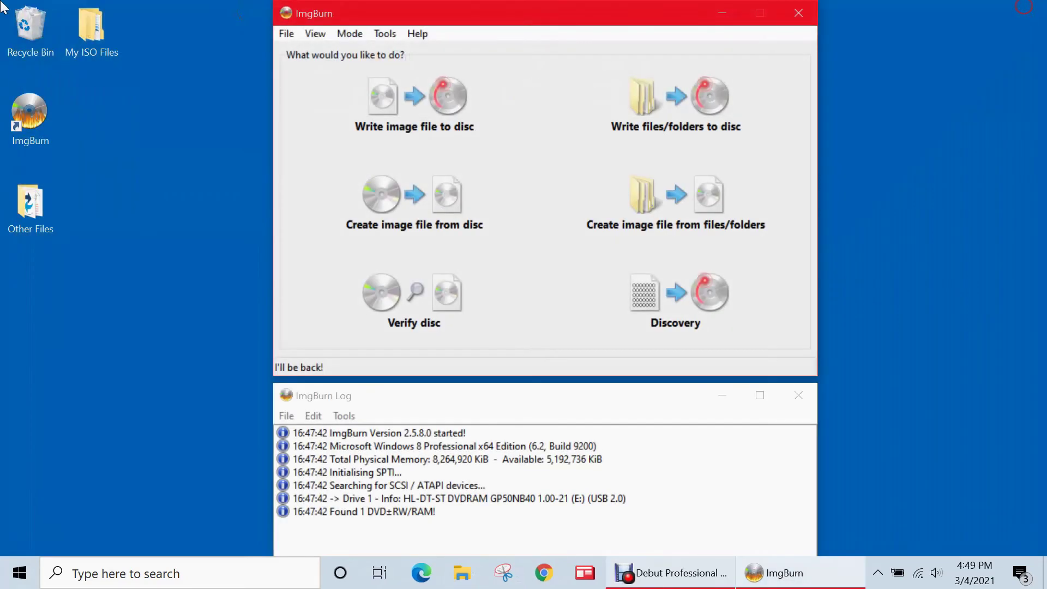
right_click(103, 27)
click(174, 413)
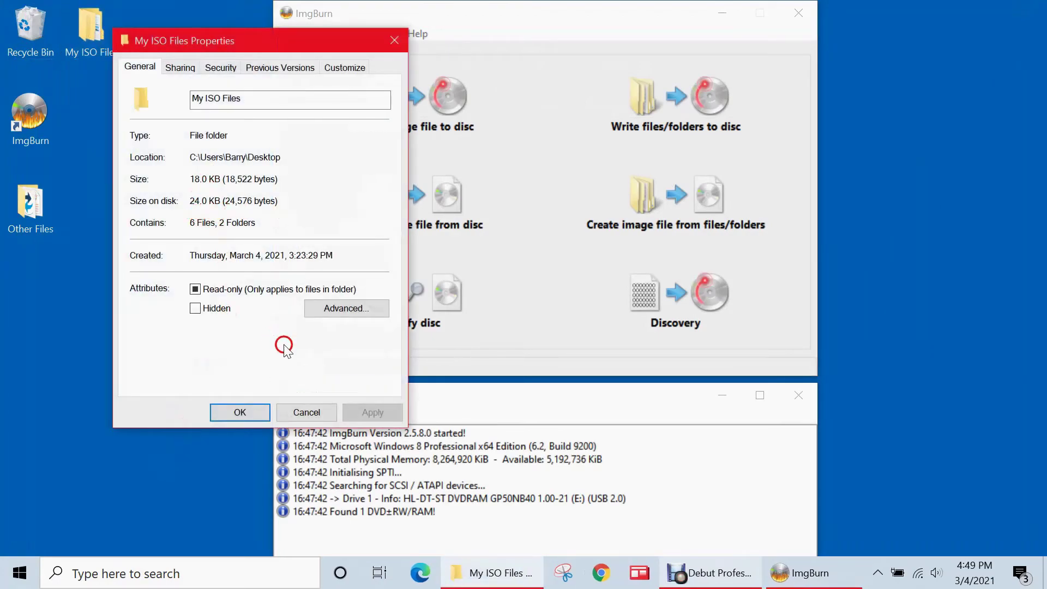
click(232, 419)
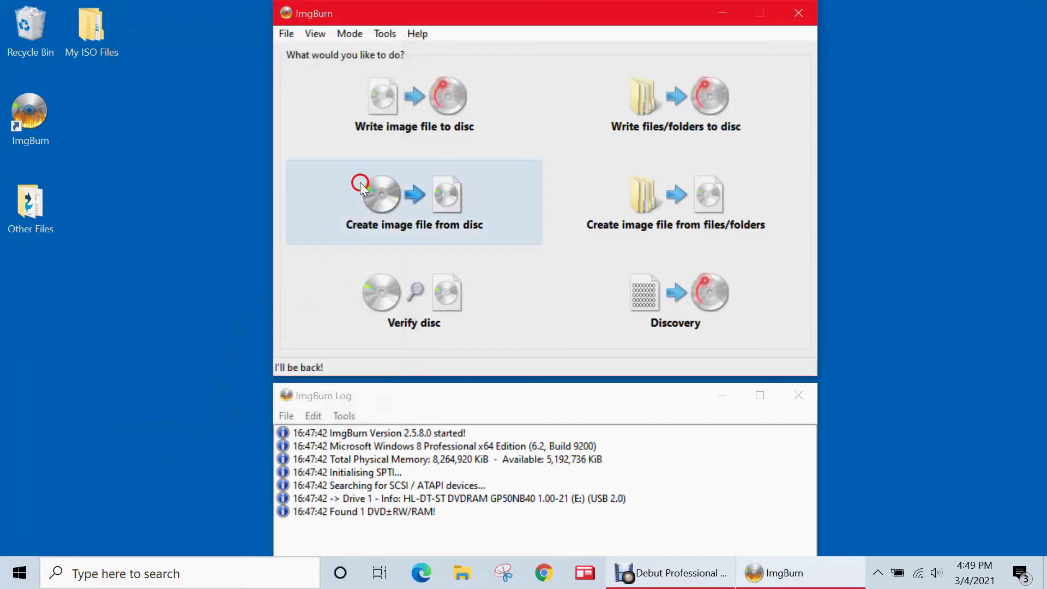
Confirm in This PC that drive E: shows 702 MB free, then return to ImgBurn.
click(470, 566)
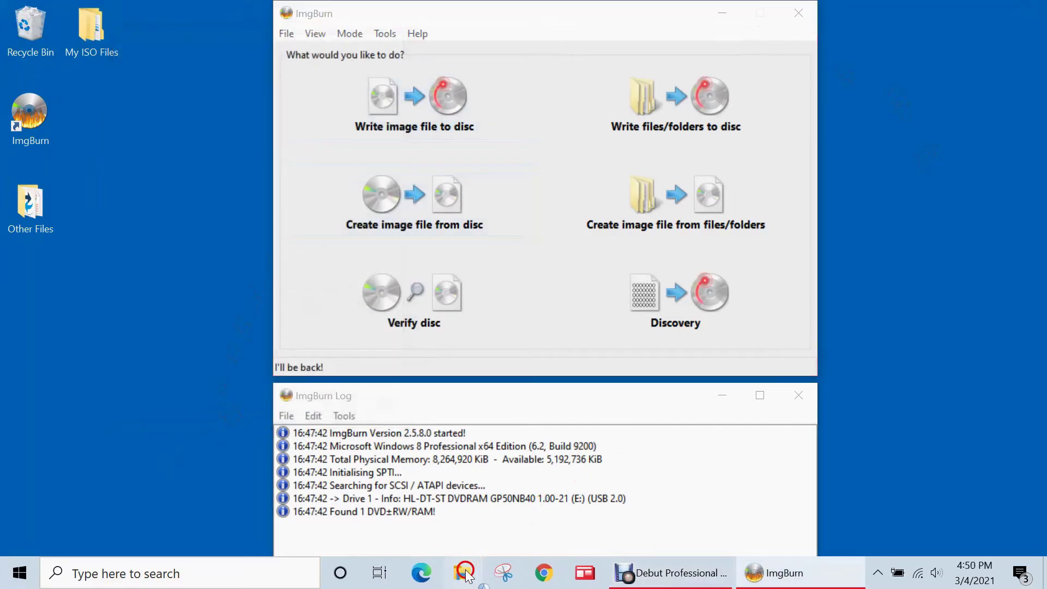
click(55, 220)
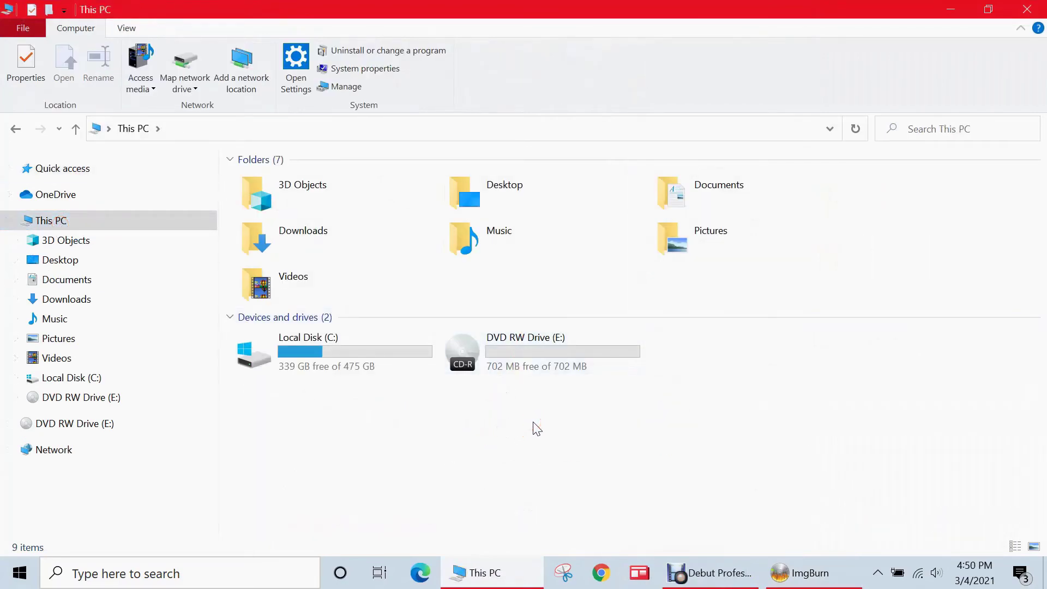
click(599, 355)
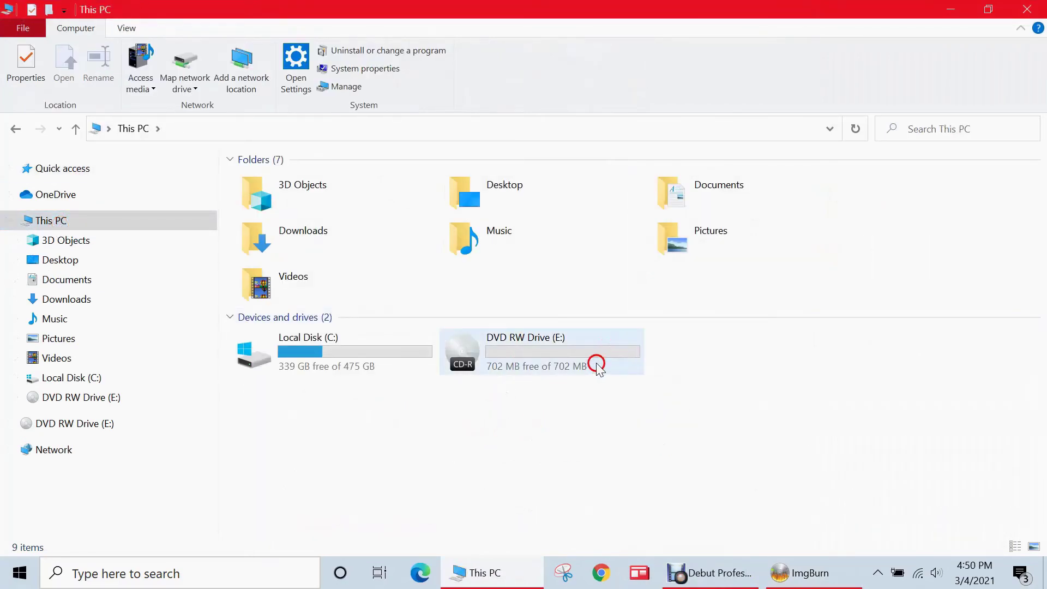
click(549, 429)
click(817, 571)
In Write files/folders mode, add My ISO Files' contents as source and calculate: 6 files, 2 folders.
click(731, 110)
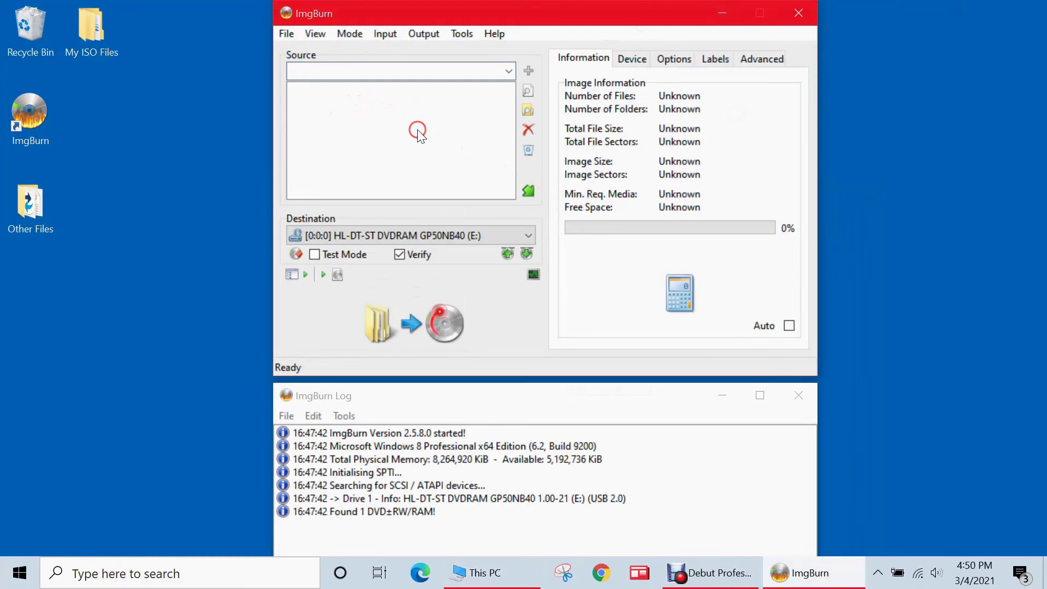
drag(90, 30, 363, 132)
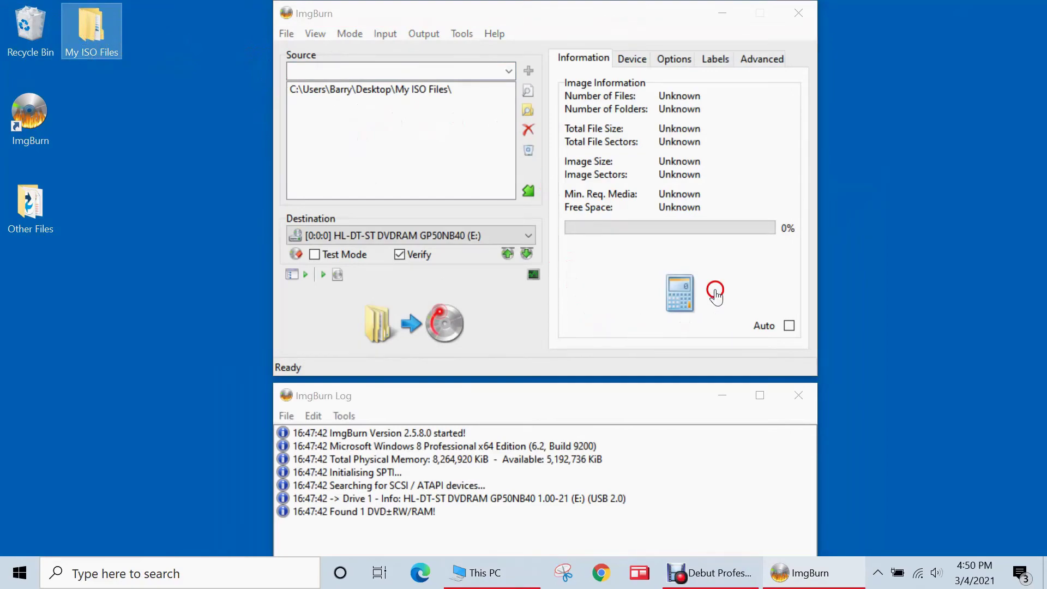
click(683, 294)
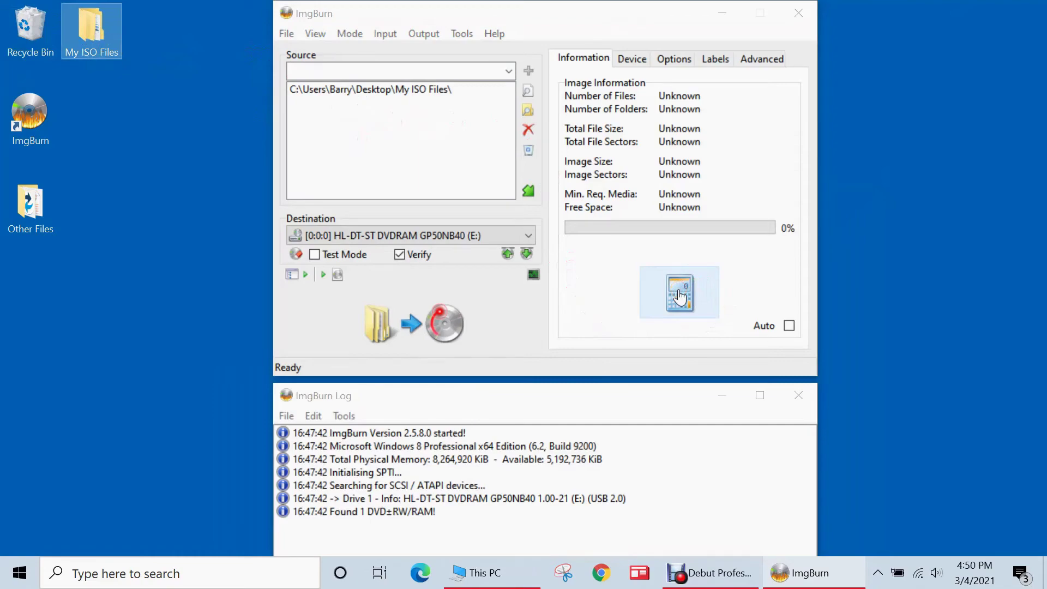
click(731, 279)
click(105, 43)
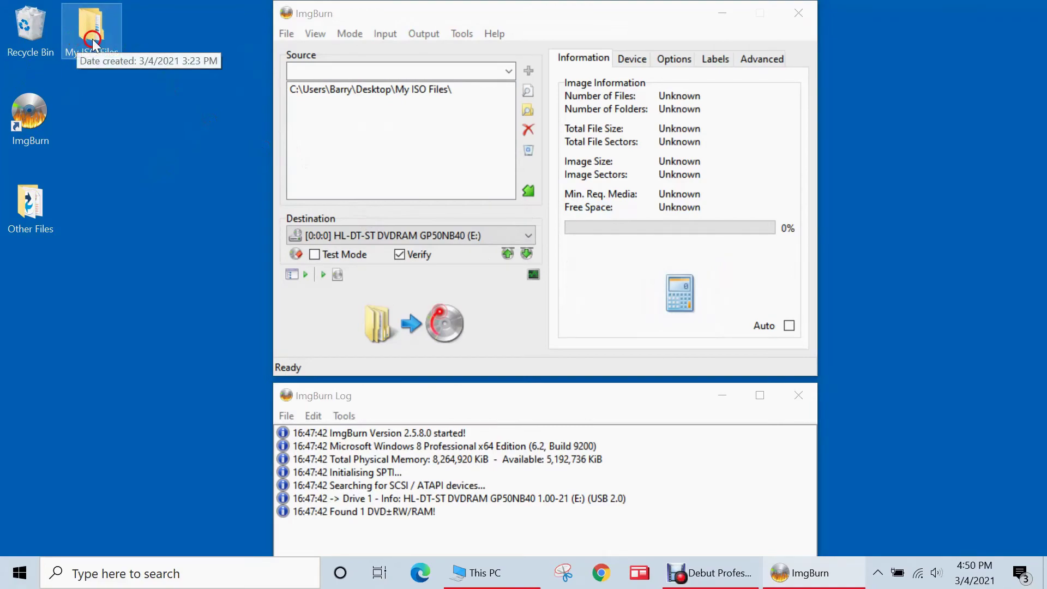
click(613, 275)
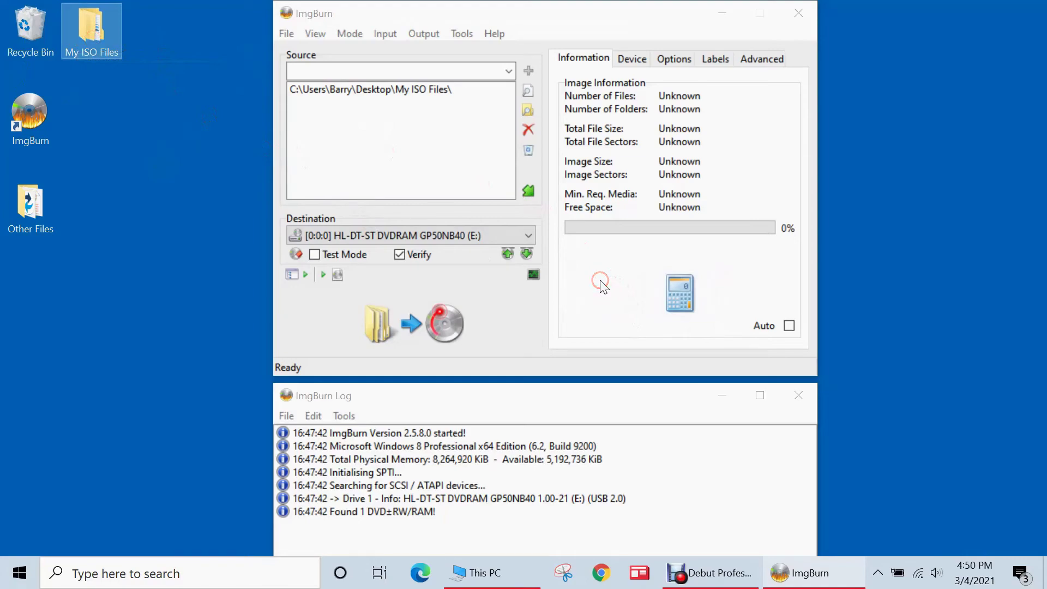
click(679, 292)
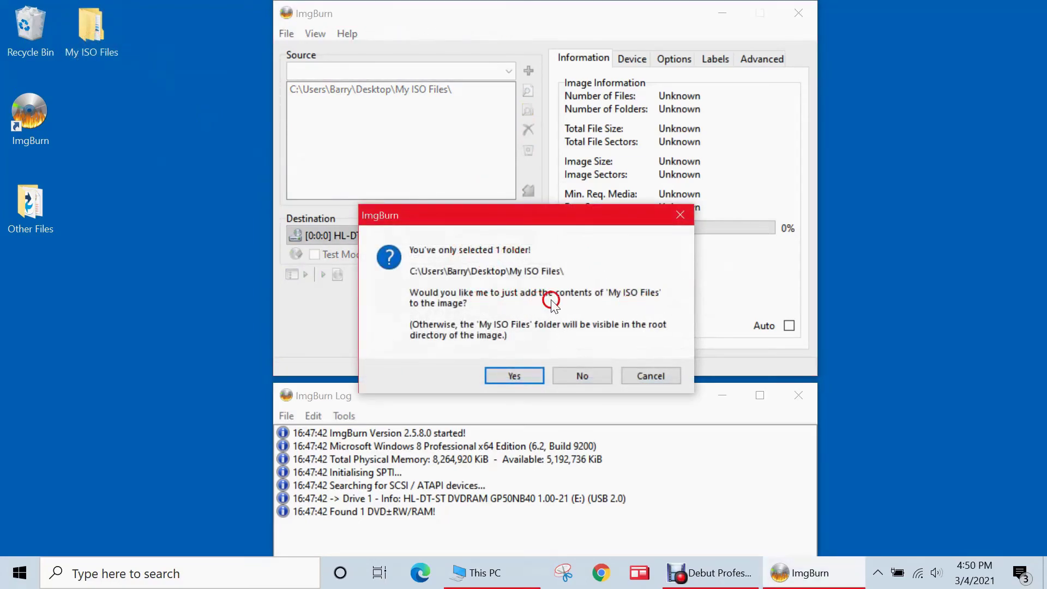
double_click(91, 34)
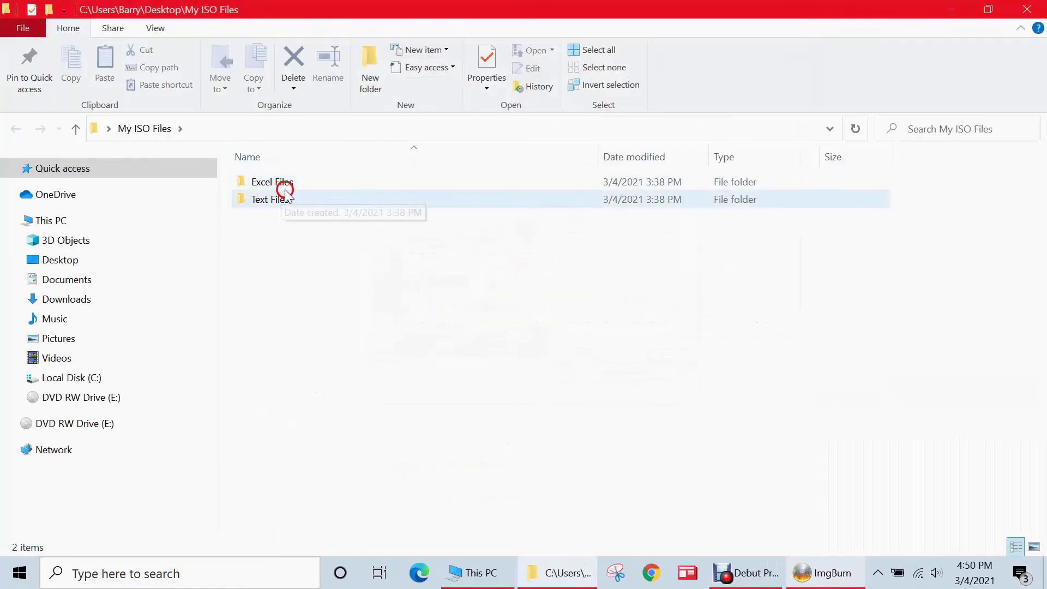
click(1027, 10)
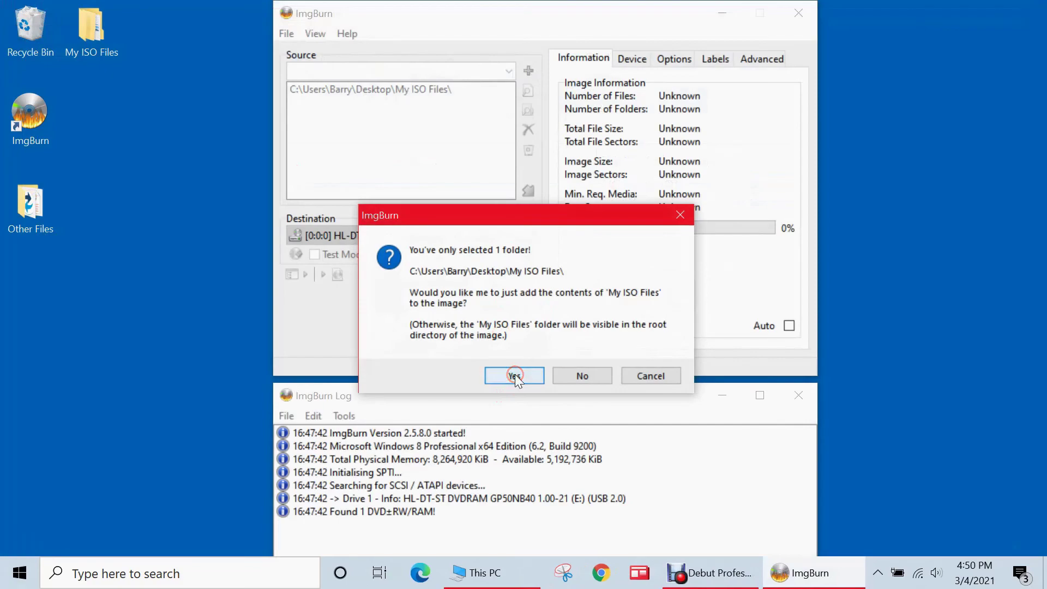
click(514, 375)
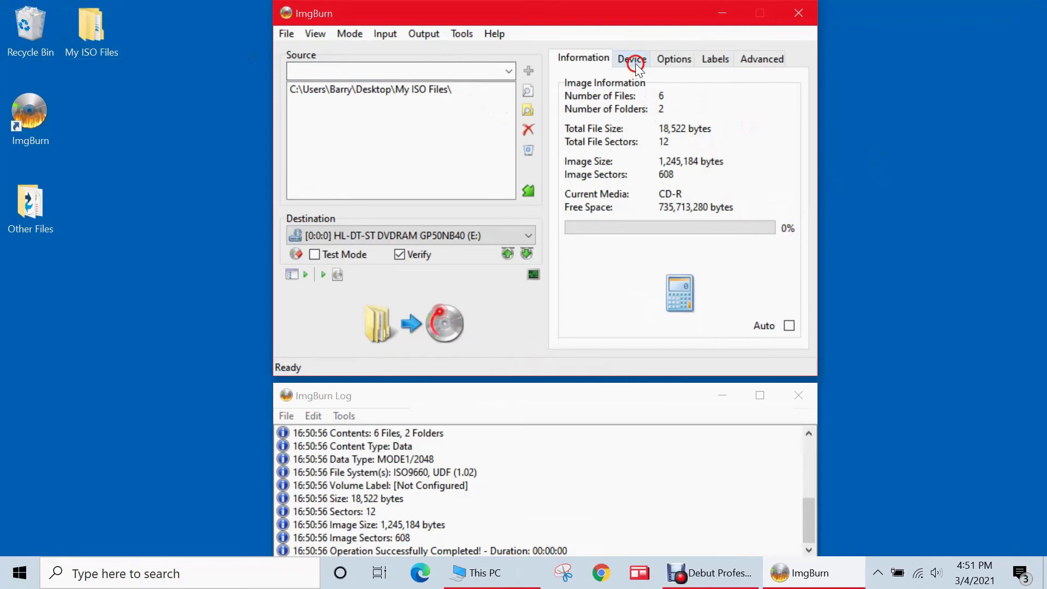
Build the disc with volume label My ISO Files, writing and verifying it on the CD-R.
click(383, 305)
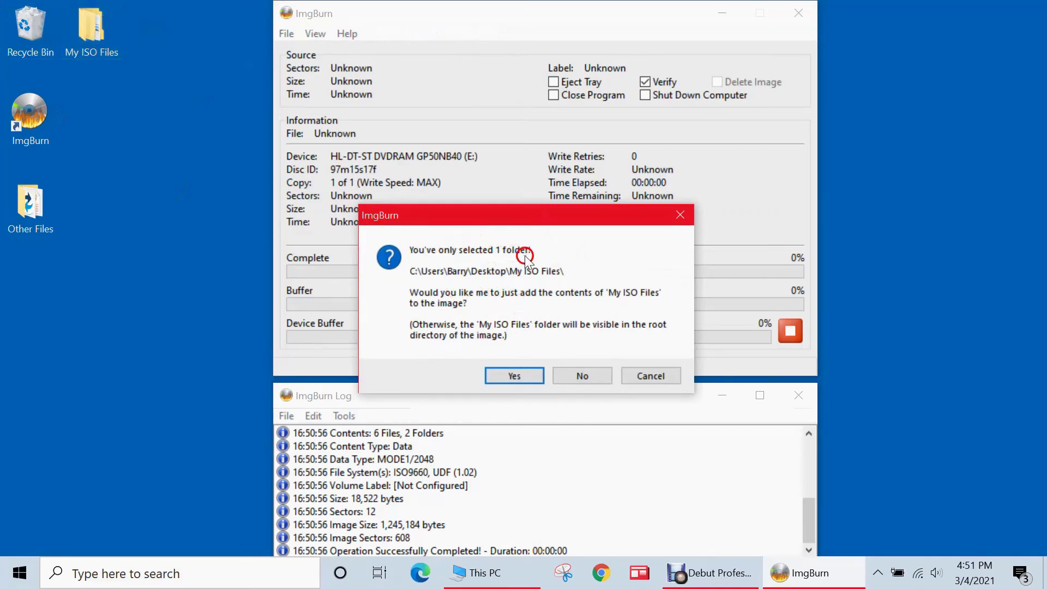
click(513, 377)
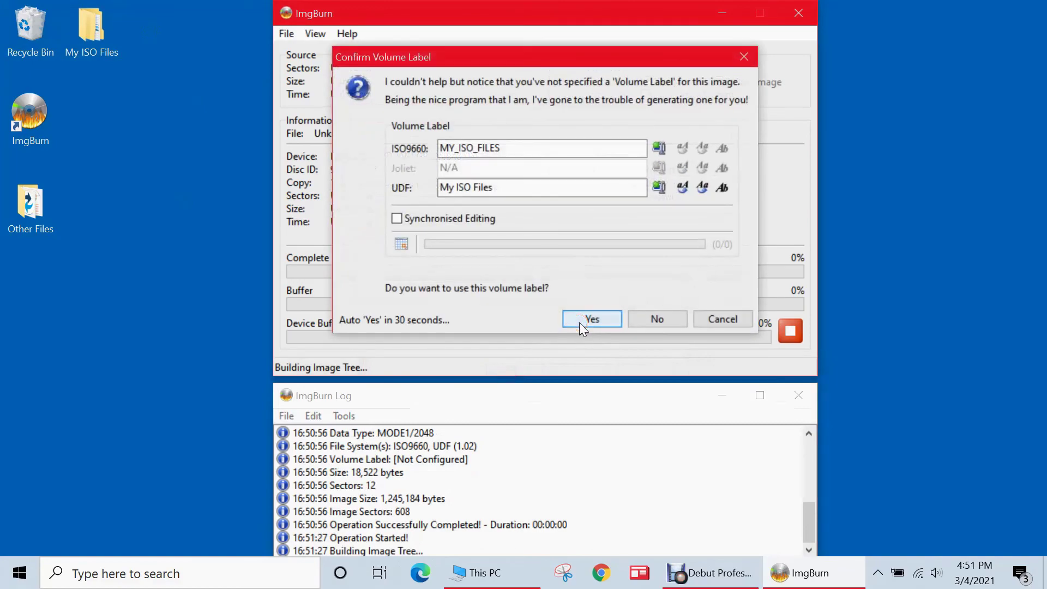
click(579, 317)
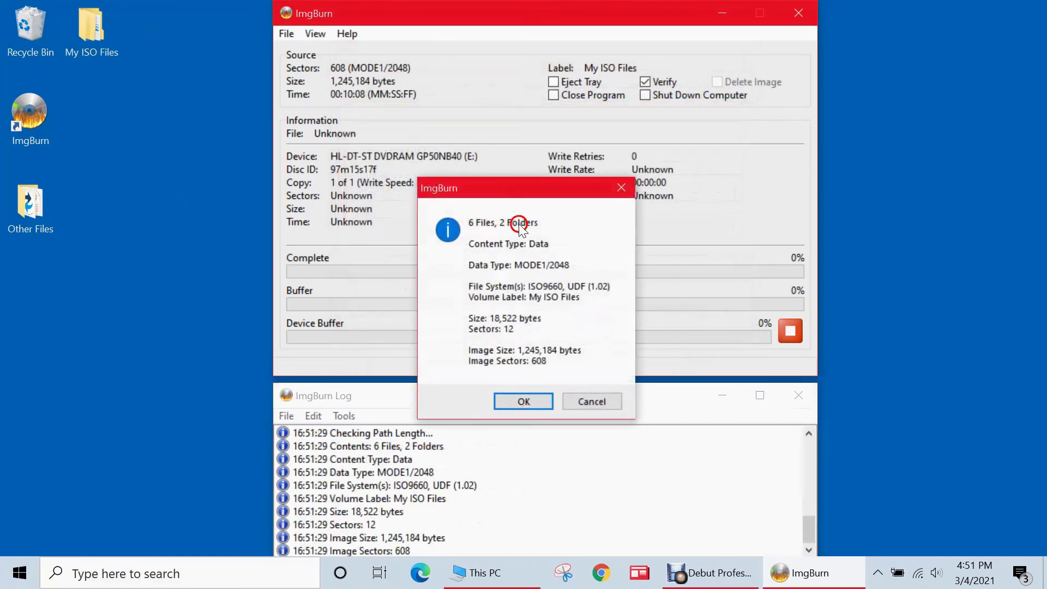
click(523, 401)
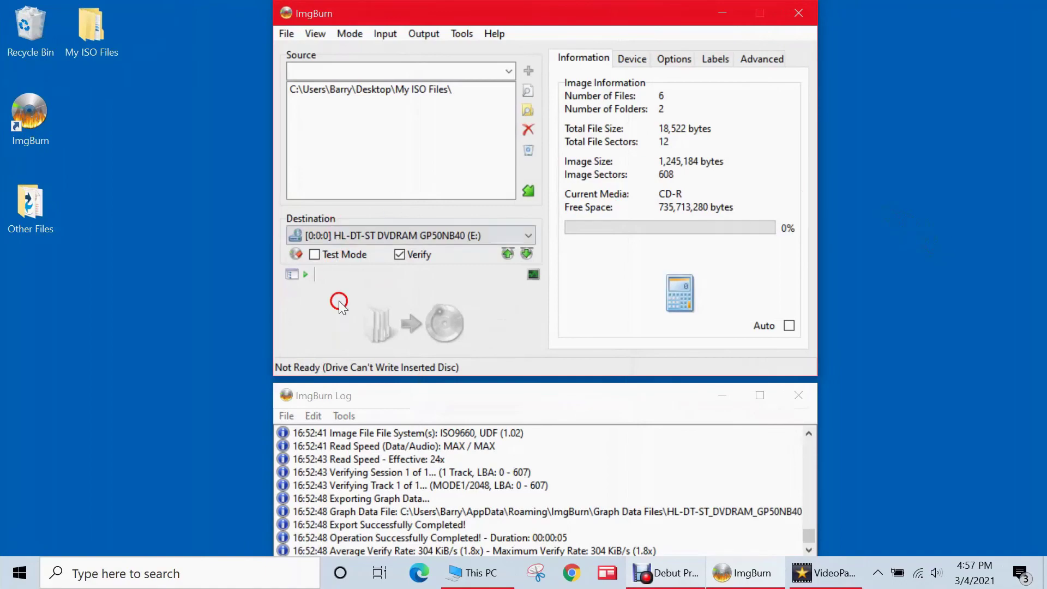
click(474, 572)
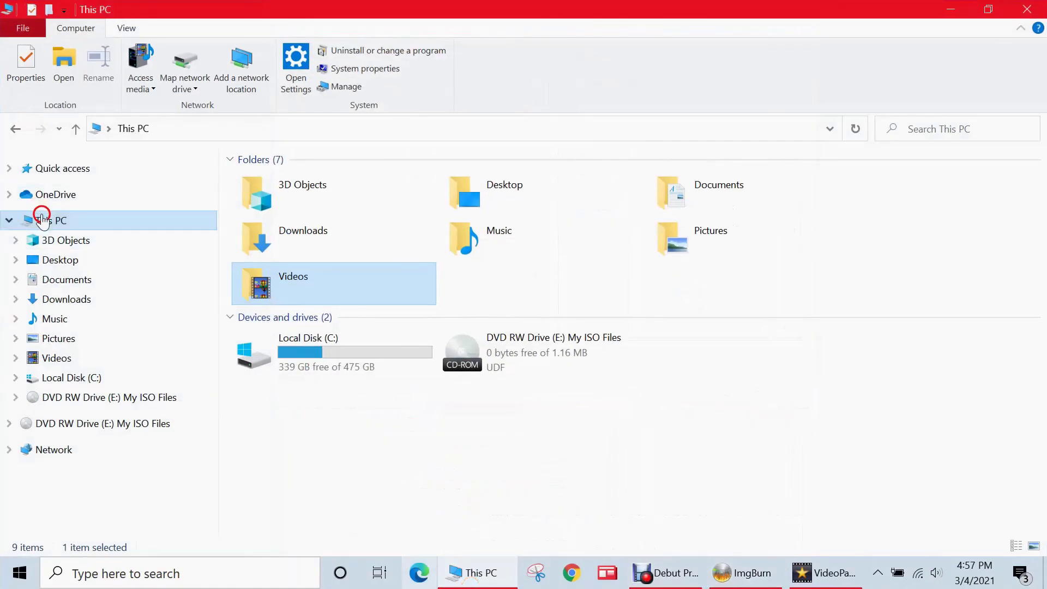
Open burned disc E: in a new window and inspect its Excel Files folder.
right_click(512, 352)
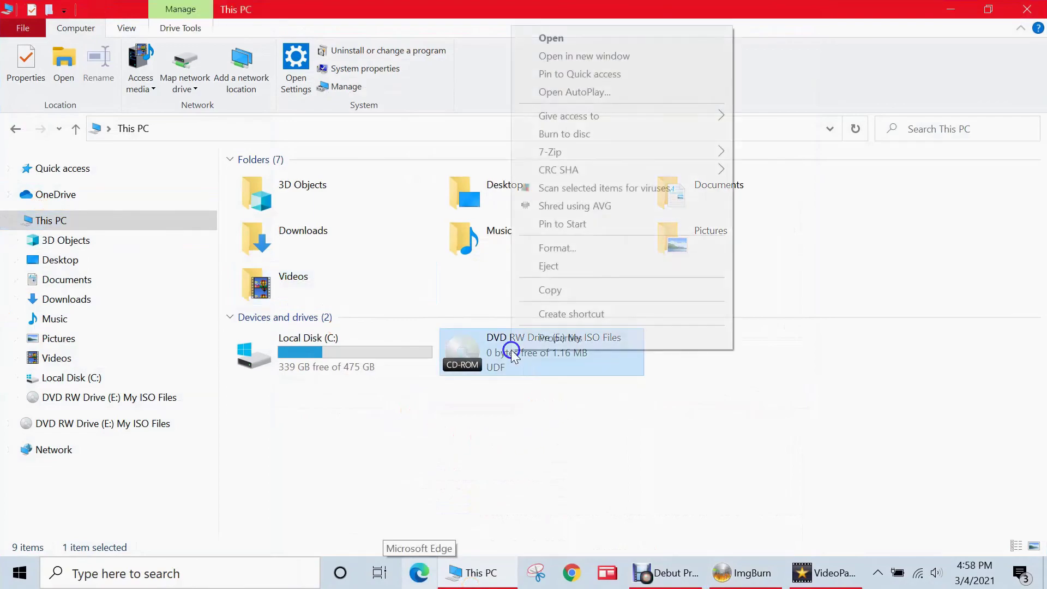
click(583, 56)
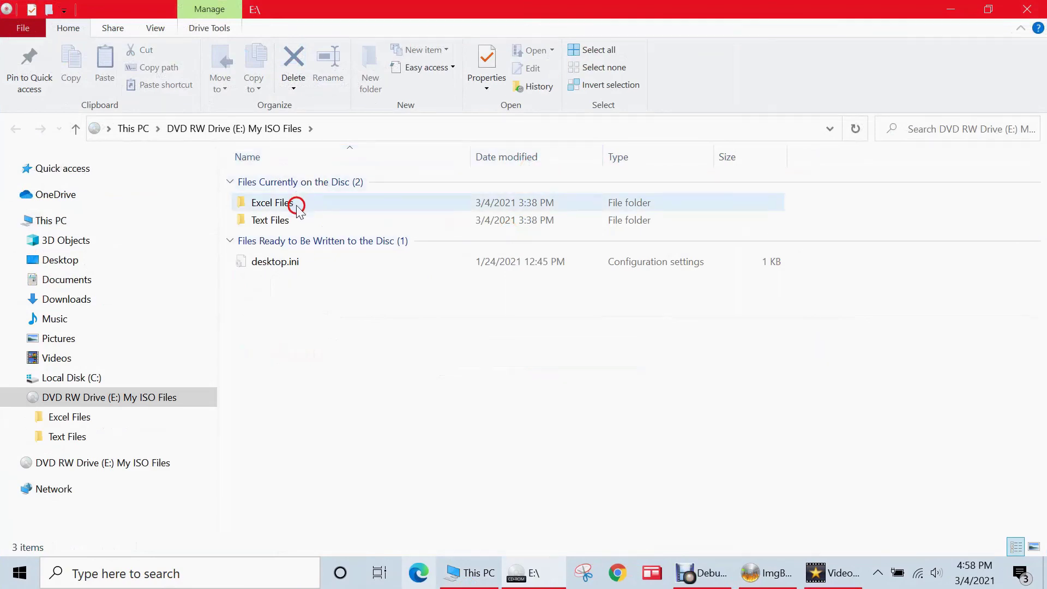
double_click(301, 202)
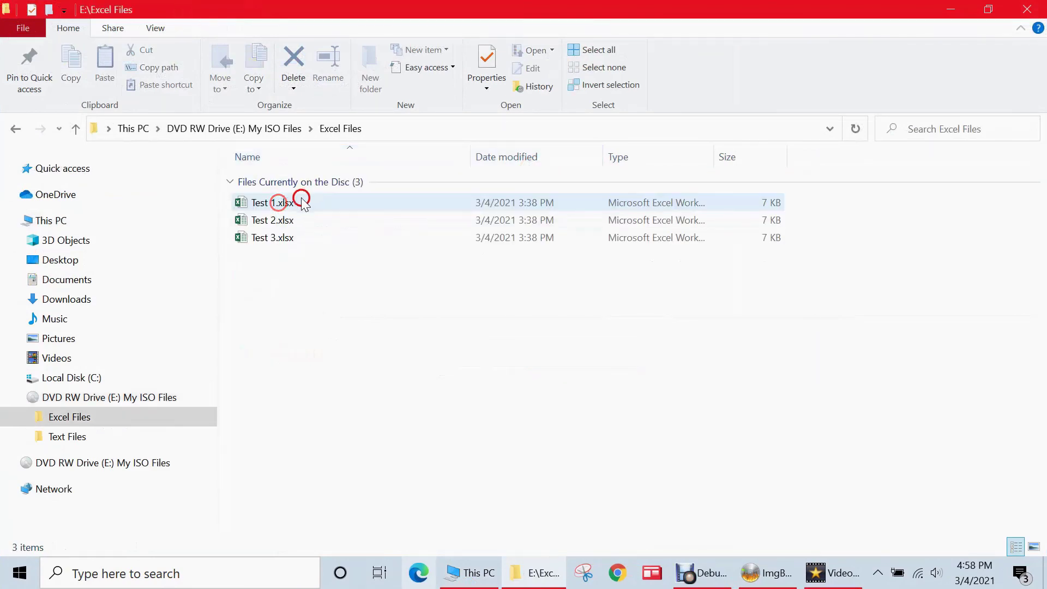
click(16, 128)
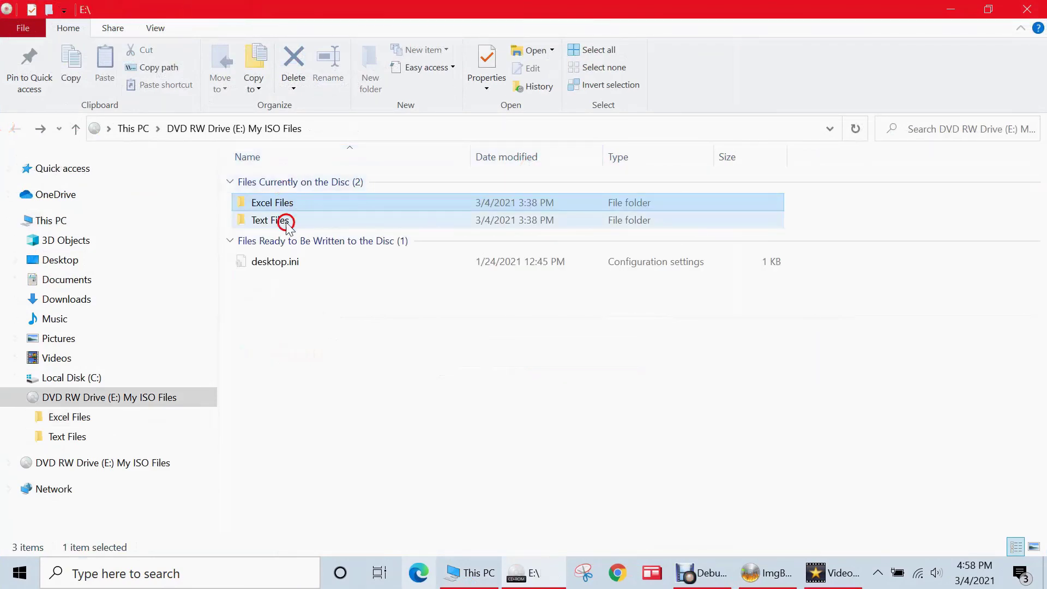
Inspect the disc's Text Files folder, then close the disc window and minimize This PC.
double_click(284, 221)
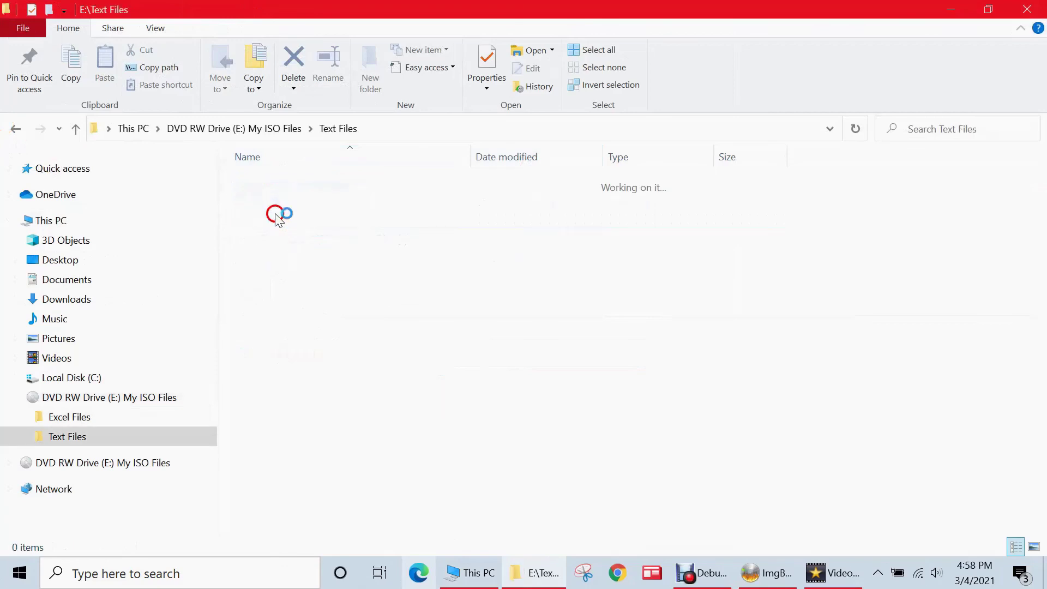
click(9, 129)
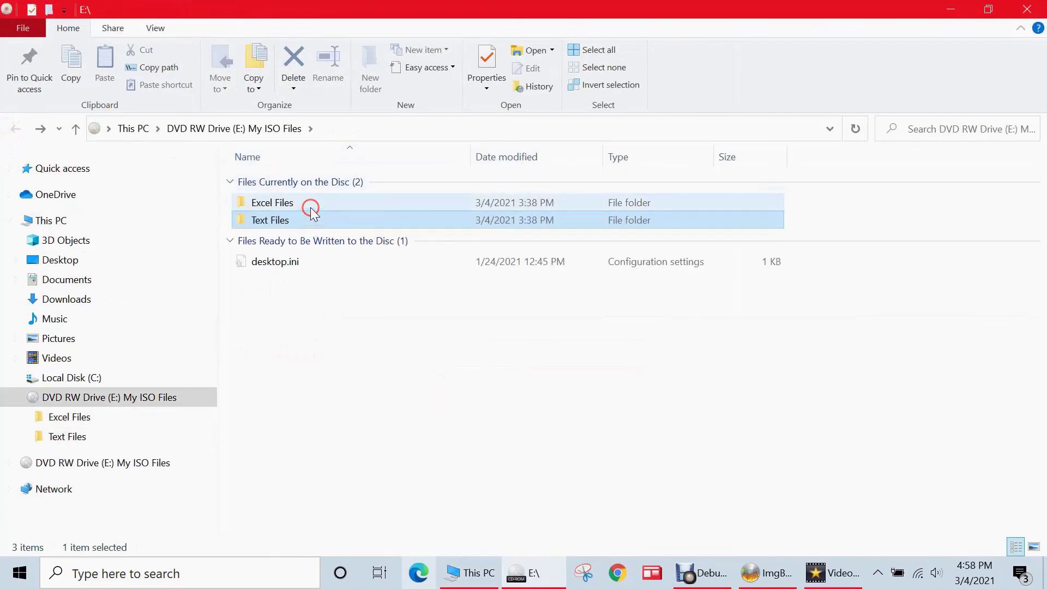
click(1027, 9)
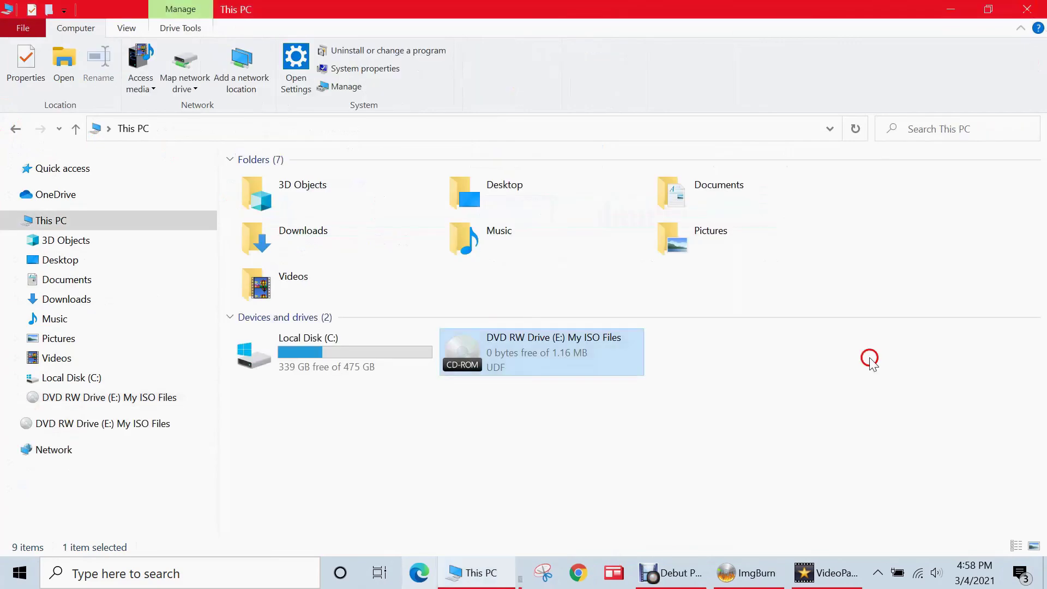
click(939, 8)
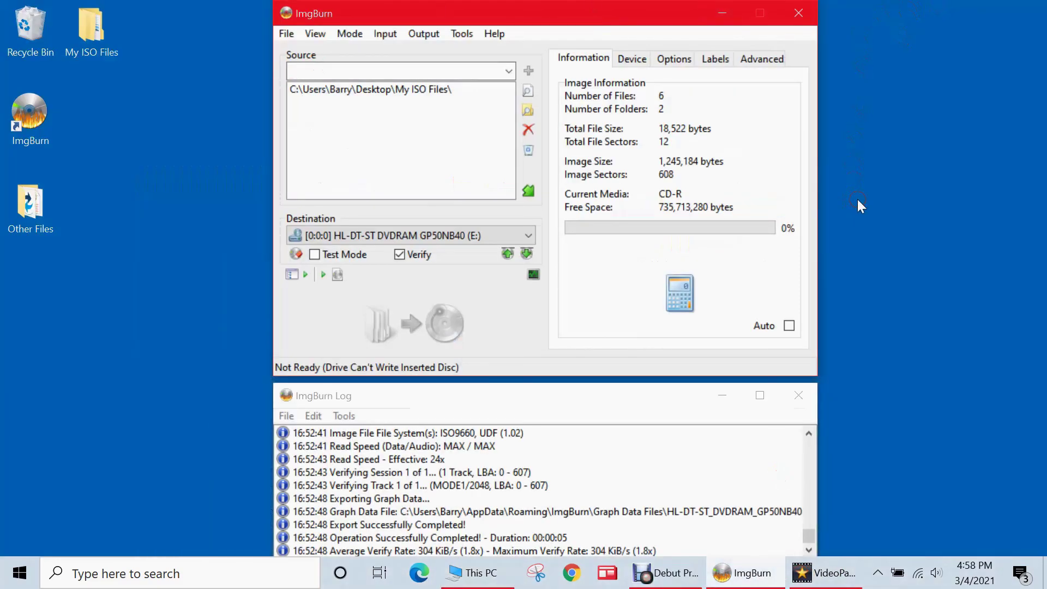